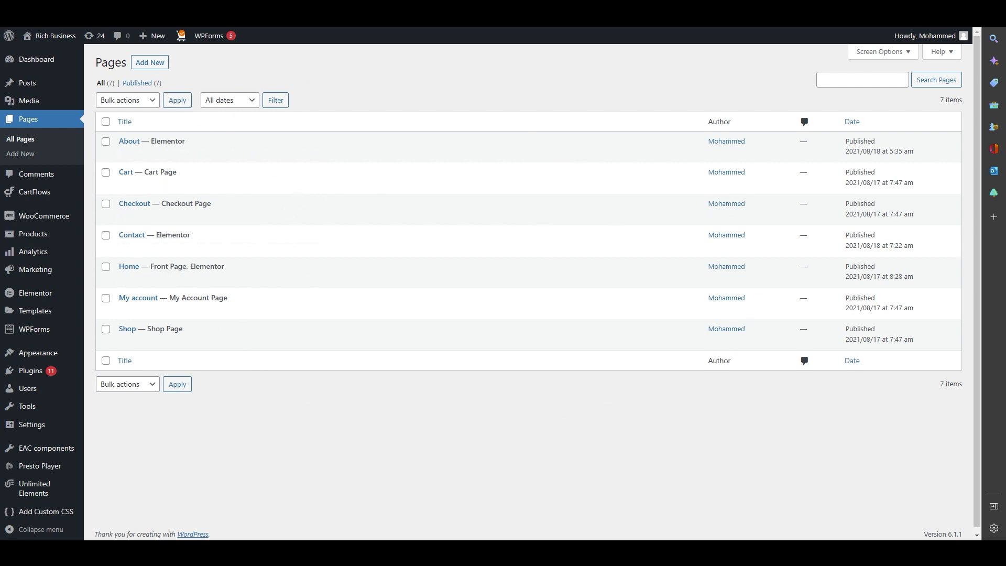
Step: Open the WordPress 6.1.1 What's New page from the WordPress logo in the admin bar
left_click(8, 36)
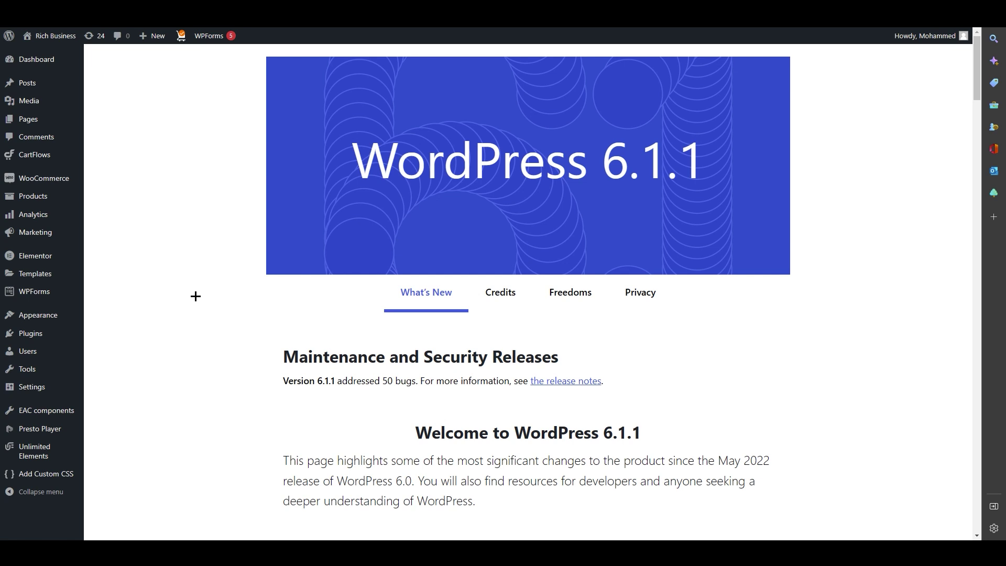
Step: Search the plugin directory under Plugins > Add New for 'woolentor'
left_click(55, 336)
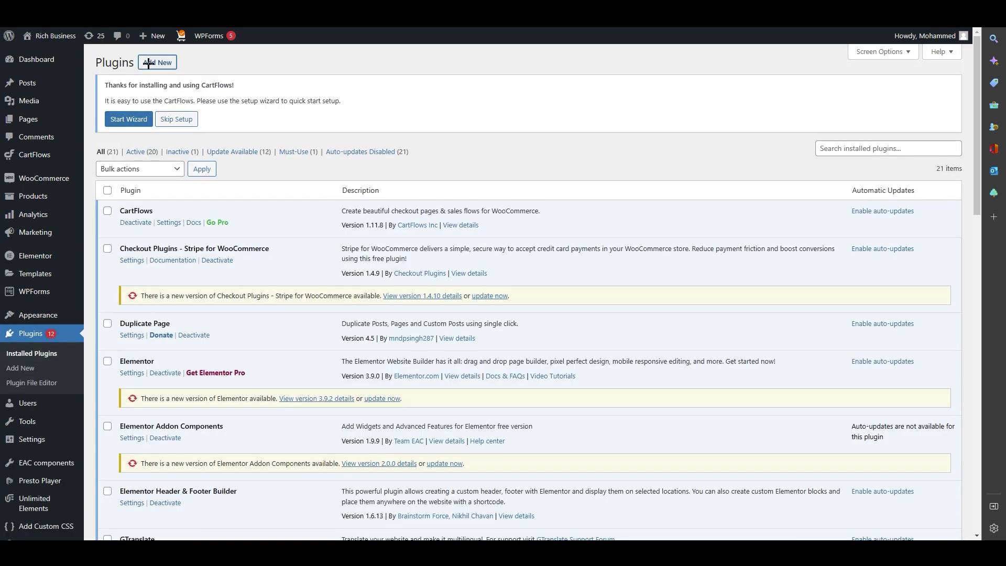
left_click(152, 65)
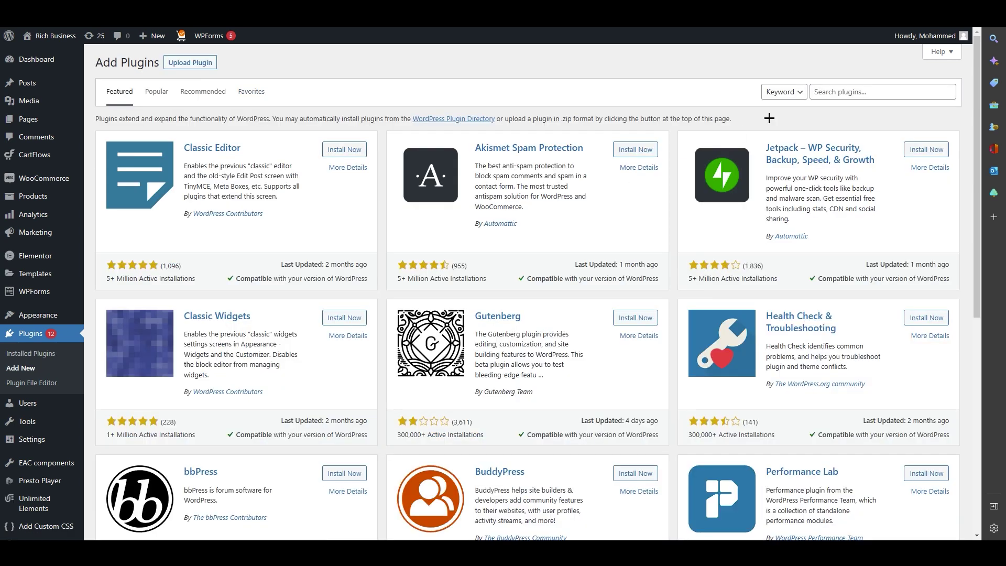
left_click(847, 91)
type("woo")
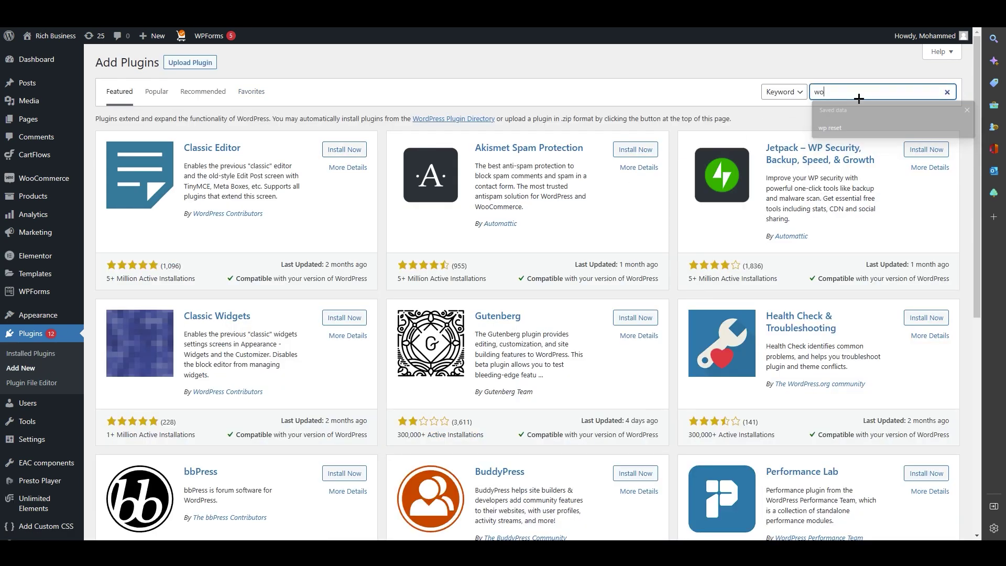
type("lentor")
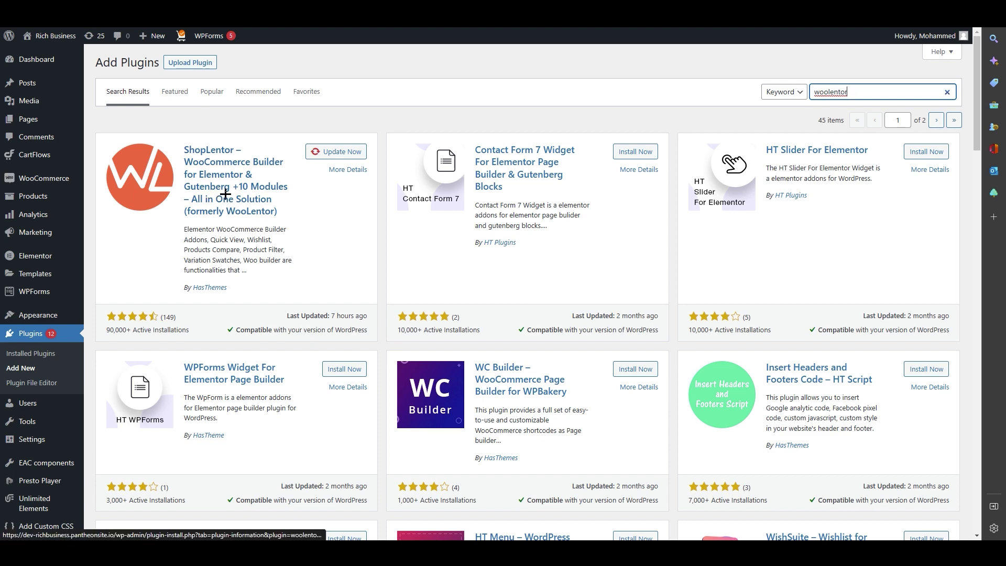
scroll(97, 294, "down", 4)
scroll(157, 287, "up", 4)
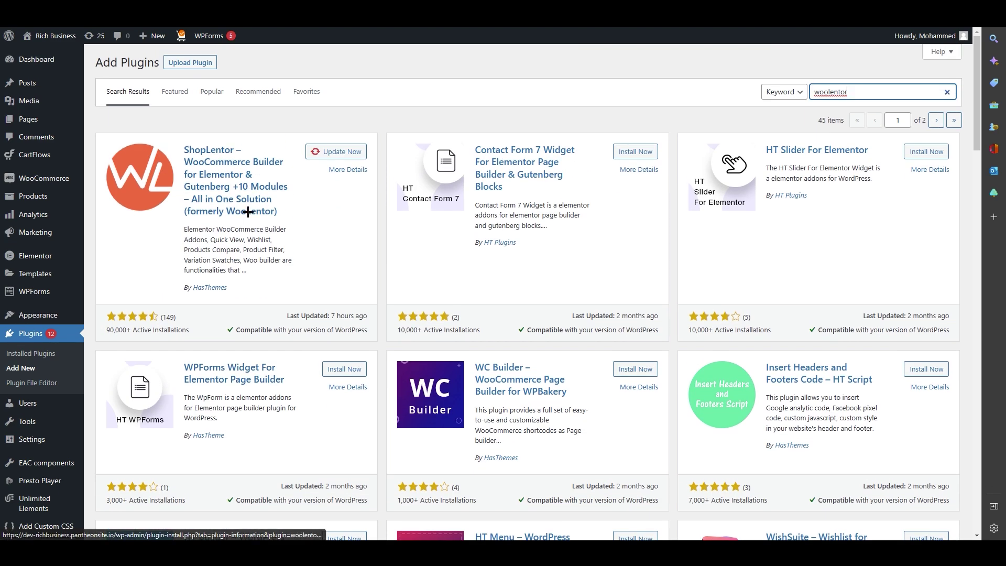
Step: Review the ShopLentor plugin's details, description and features
left_click(232, 187)
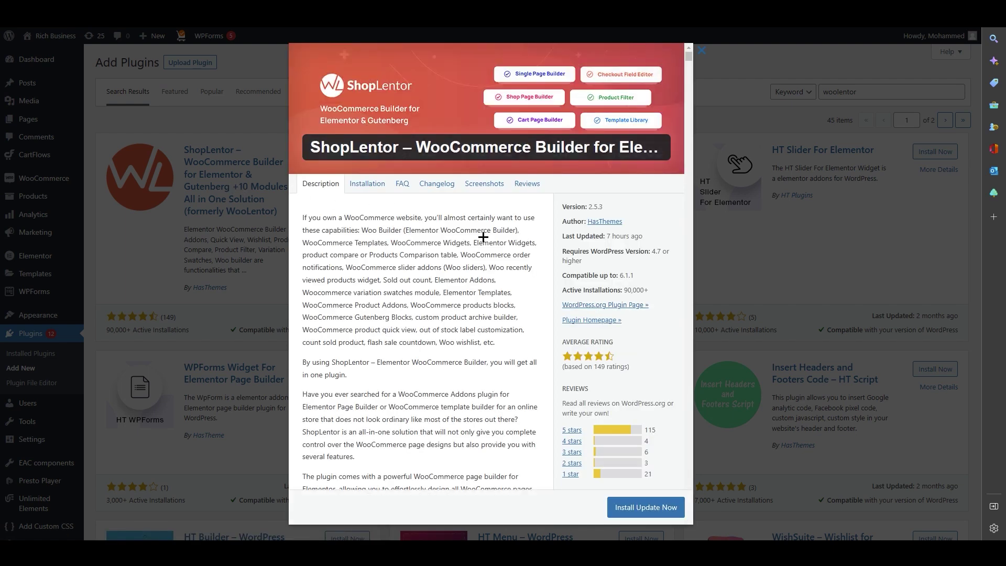
scroll(484, 237, "down", 2)
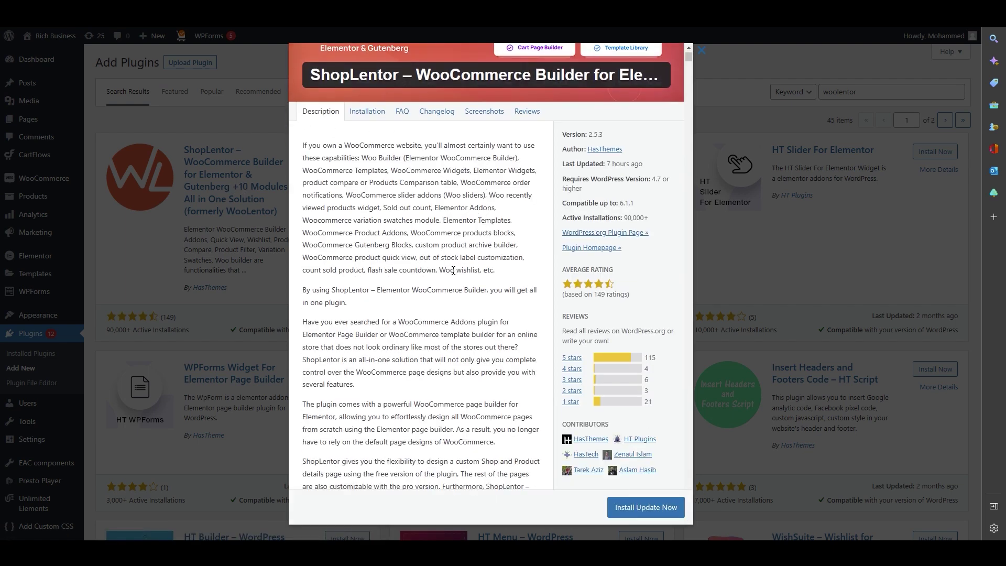
scroll(461, 309, "down", 2)
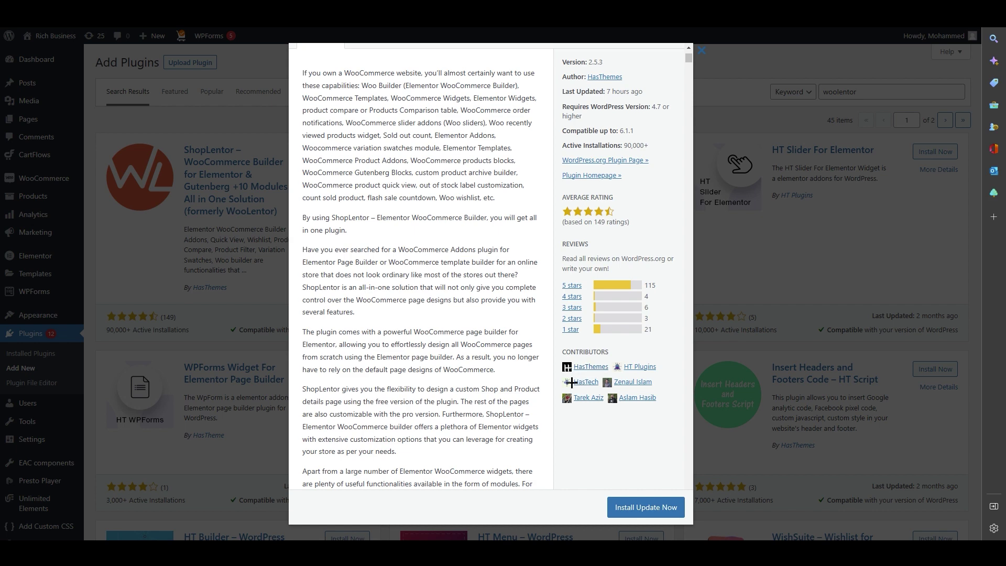
scroll(576, 258, "up", 2)
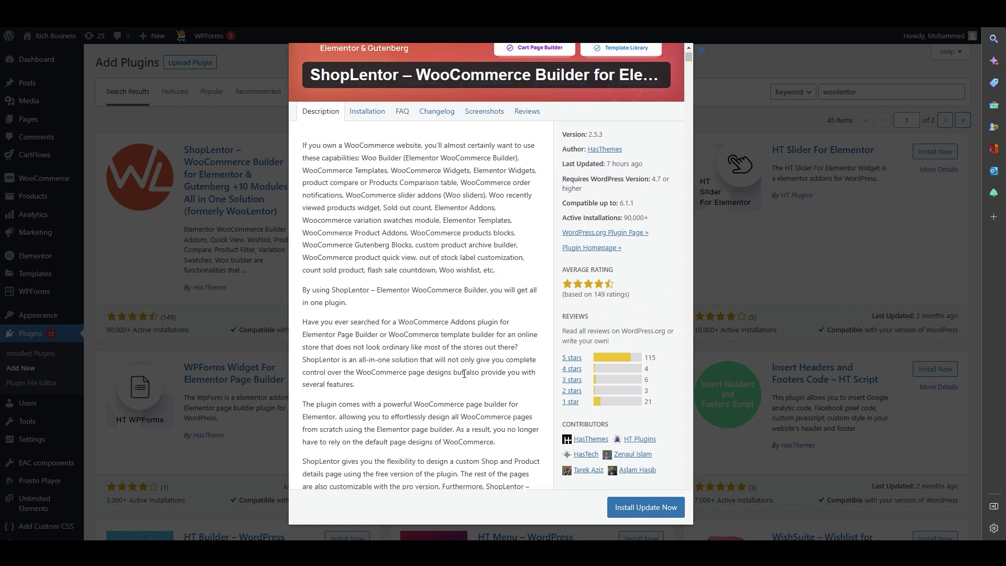
scroll(451, 356, "down", 14)
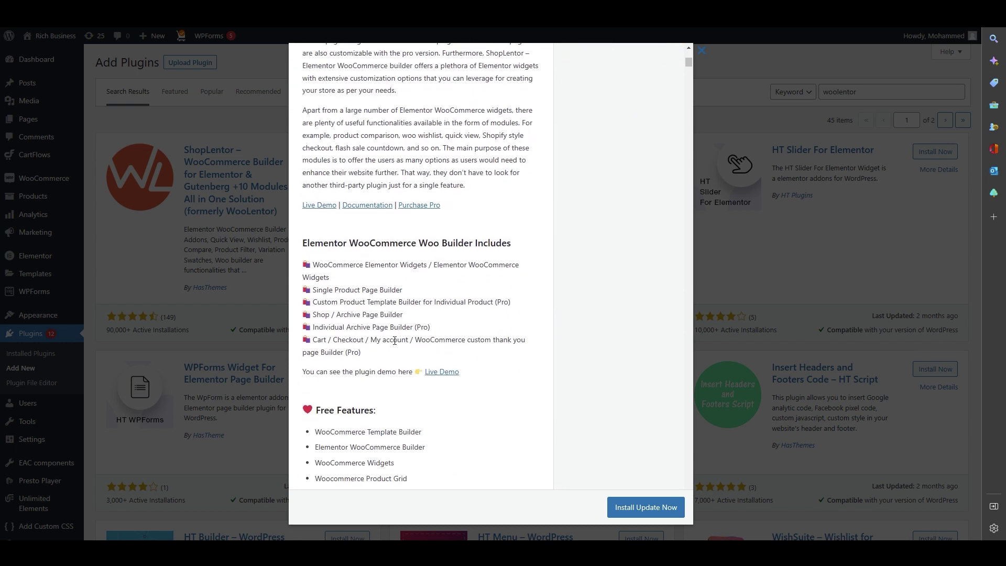
scroll(380, 359, "down", 8)
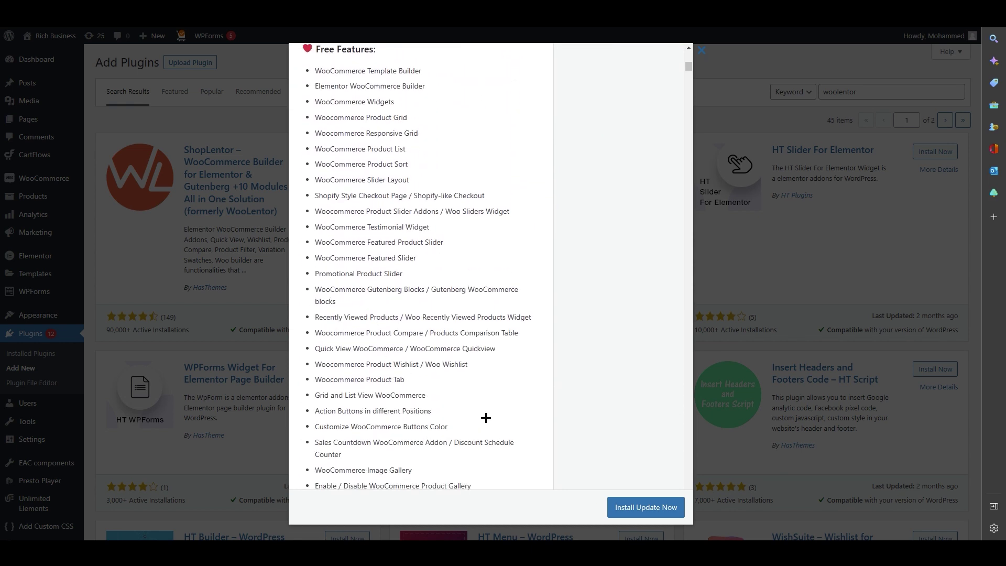
Step: Install the available ShopLentor update so the plugin shows as Updated
left_click(642, 506)
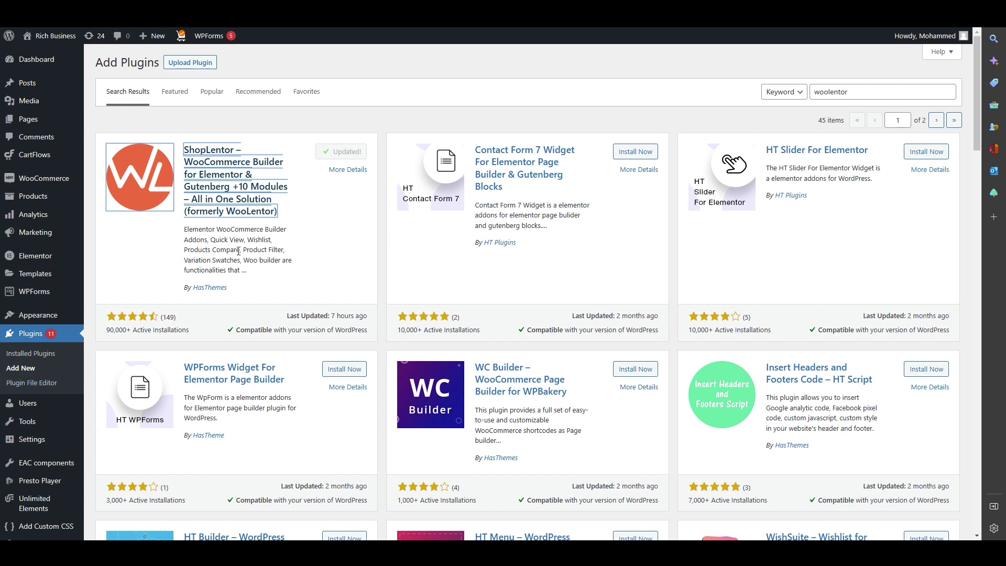
scroll(220, 294, "down", 3)
scroll(192, 327, "up", 3)
left_click(159, 292)
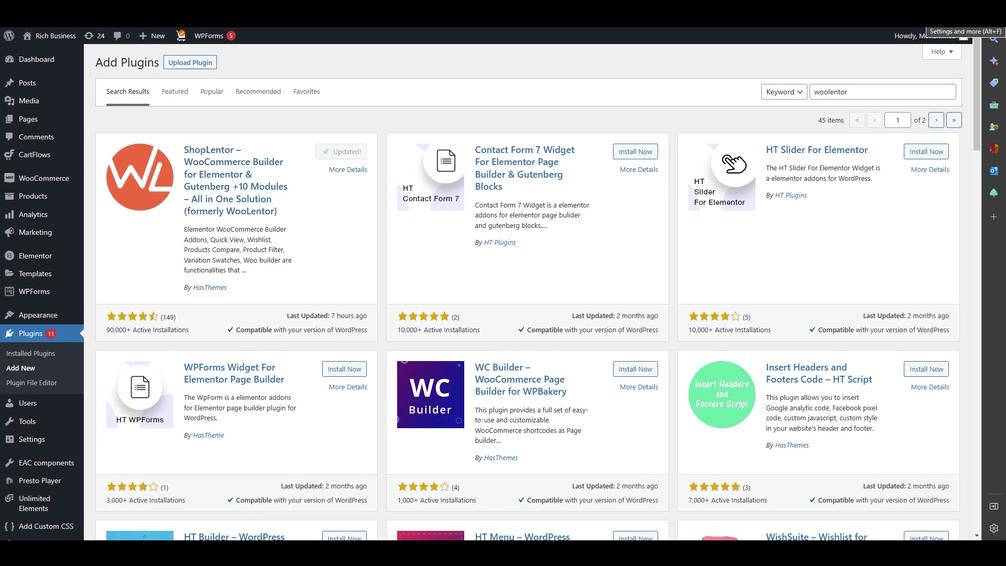
Step: Add a new Page-type template from Saved Templates and start naming it 'New Page'
left_click(42, 279)
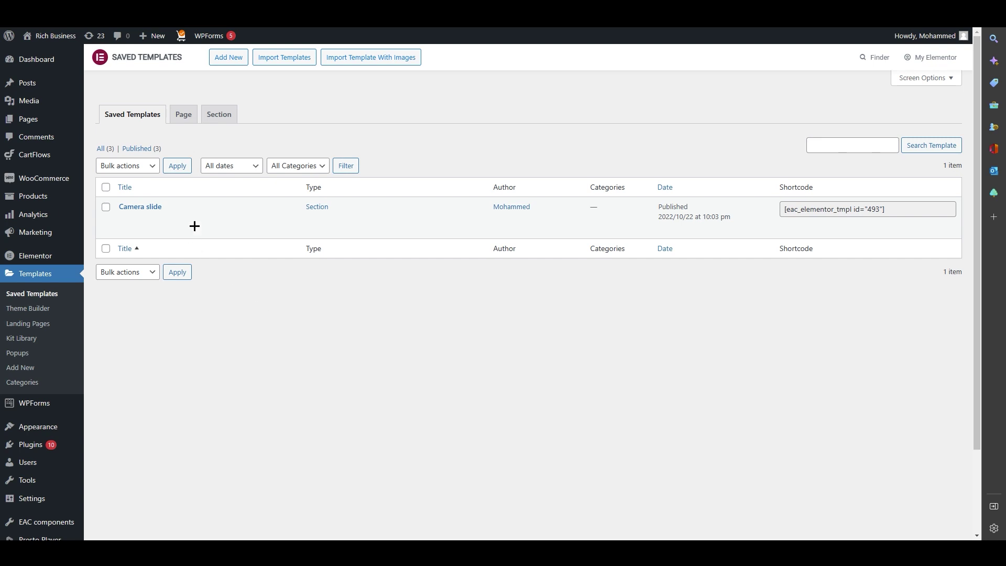
left_click(221, 63)
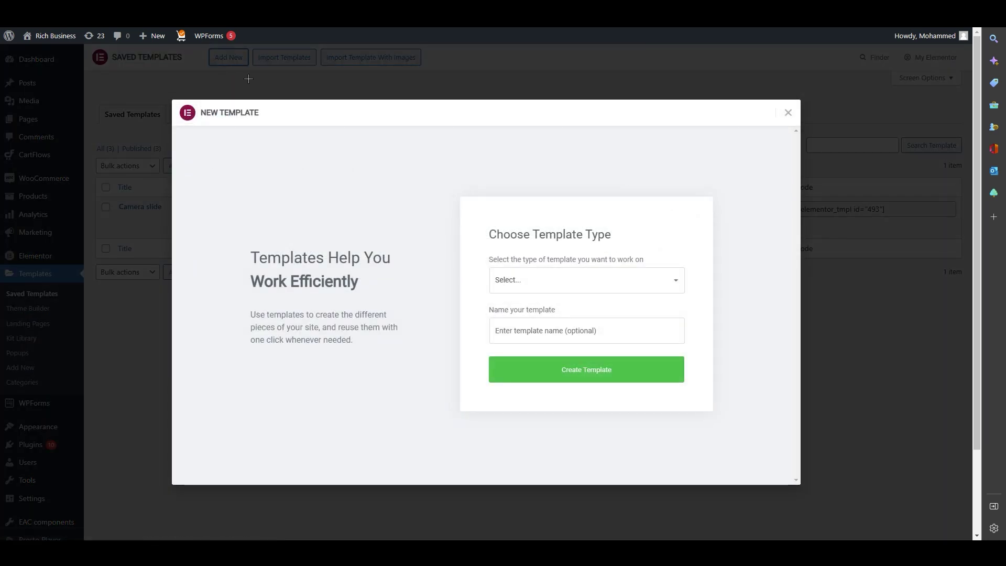
left_click(569, 276)
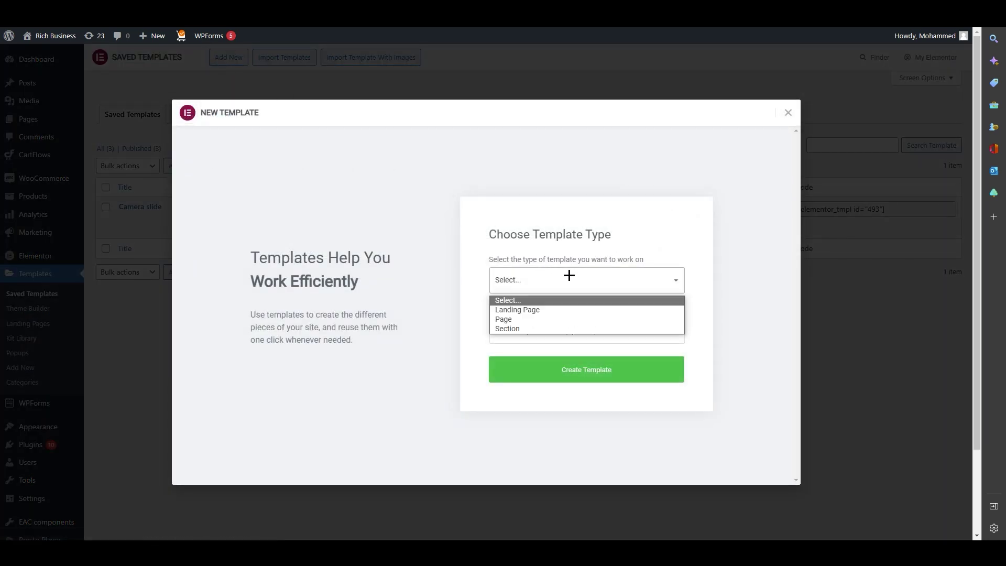
left_click(529, 319)
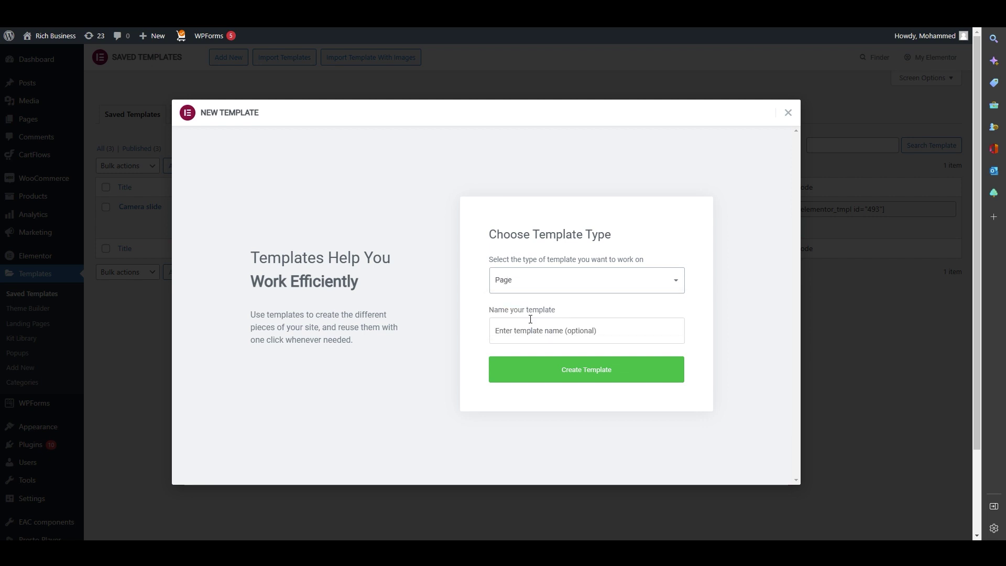
left_click(570, 333)
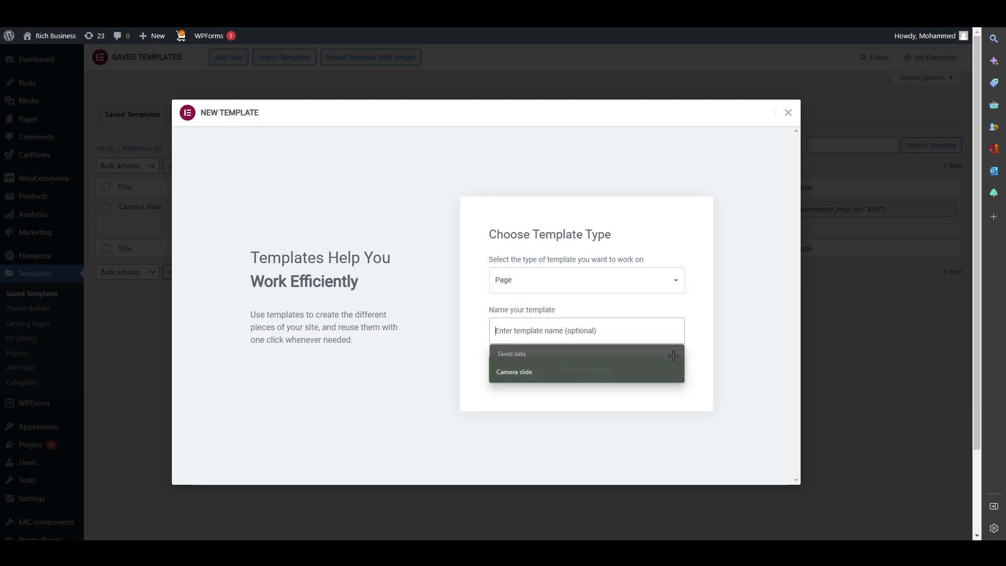
left_click(603, 338)
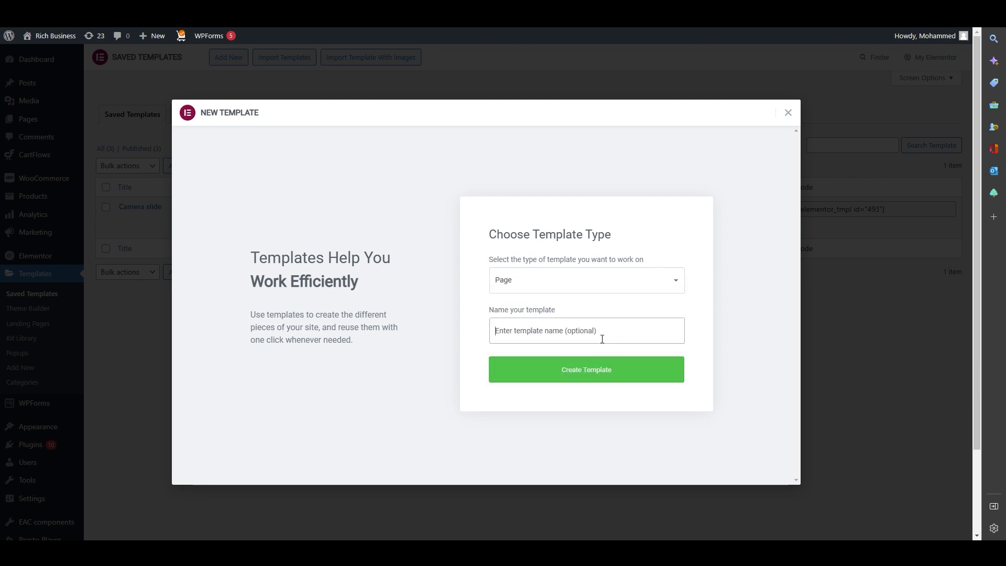
type("New Page")
Step: Create the New Page template and drop an Image widget into its empty section
left_click(592, 370)
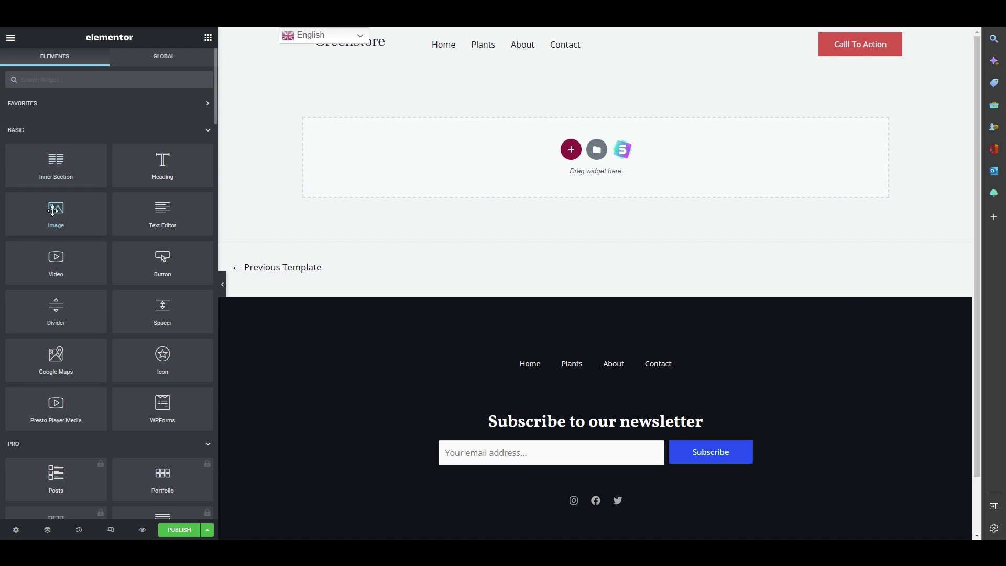
left_click_drag(56, 218, 597, 157)
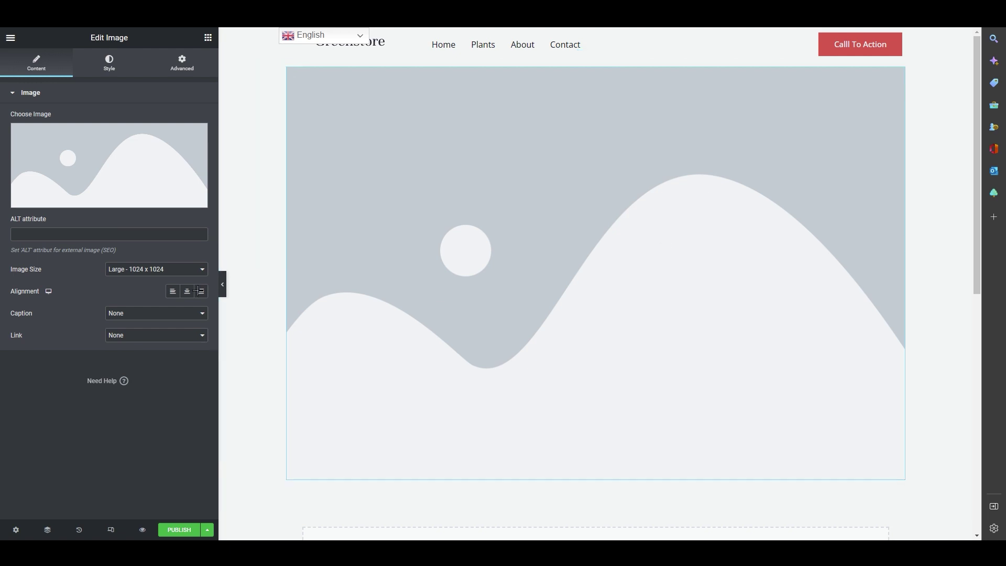
left_click(175, 263)
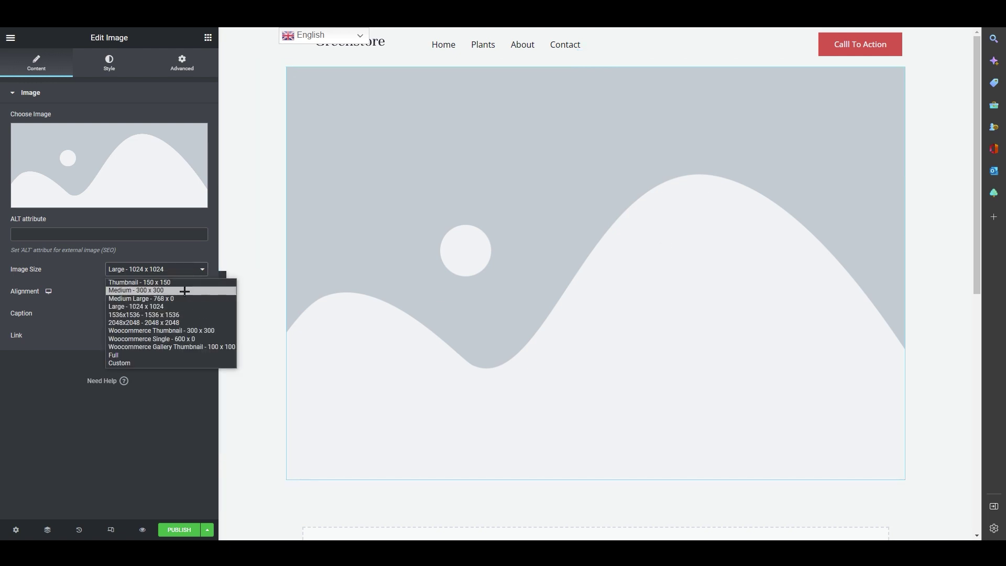
left_click(177, 355)
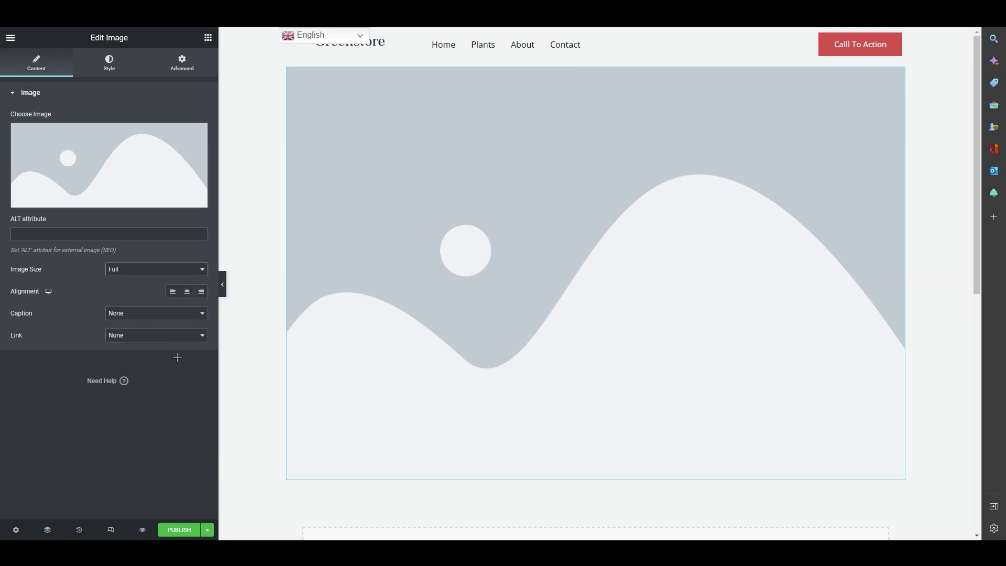
left_click(157, 269)
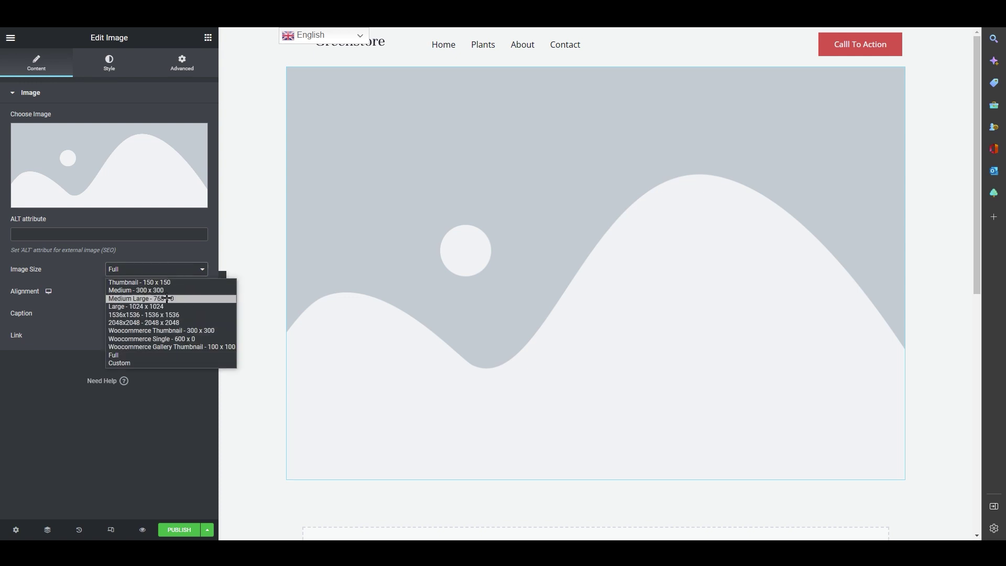
left_click(161, 414)
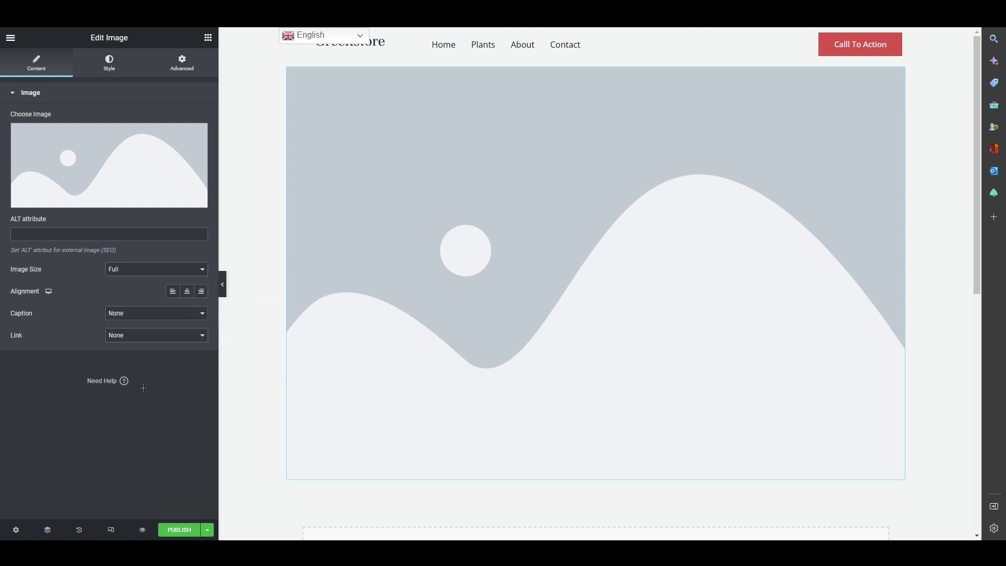
left_click(127, 316)
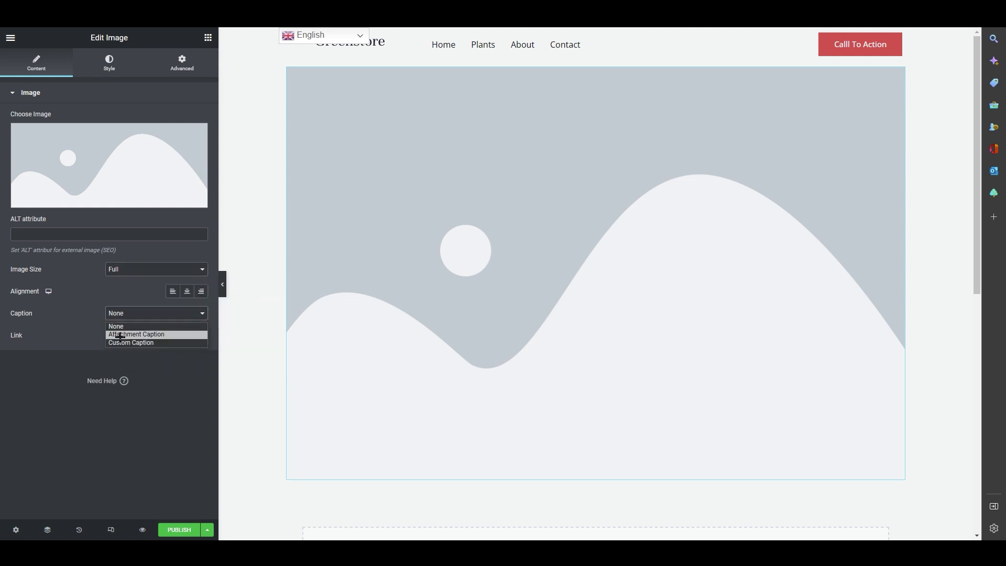
left_click(59, 327)
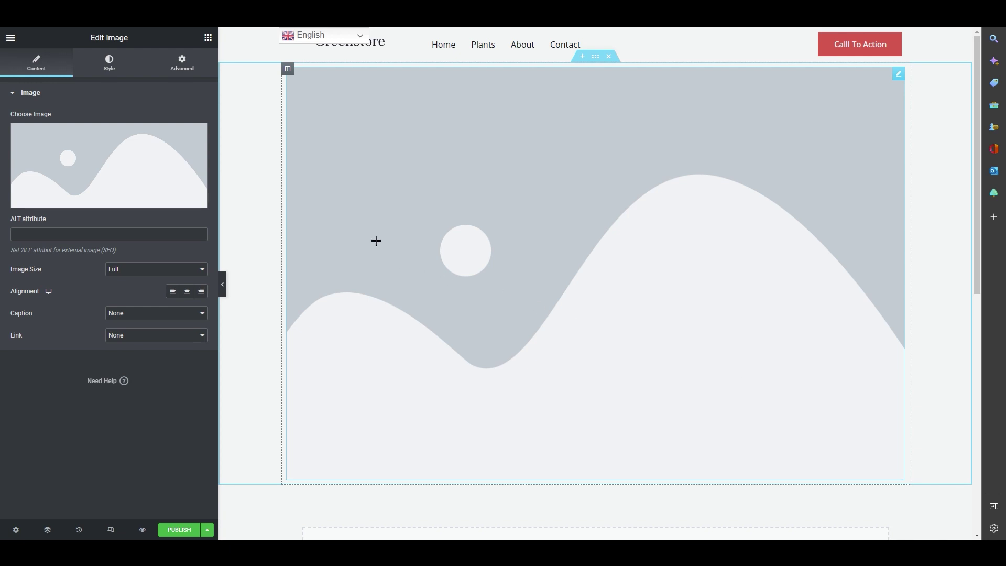
left_click(109, 62)
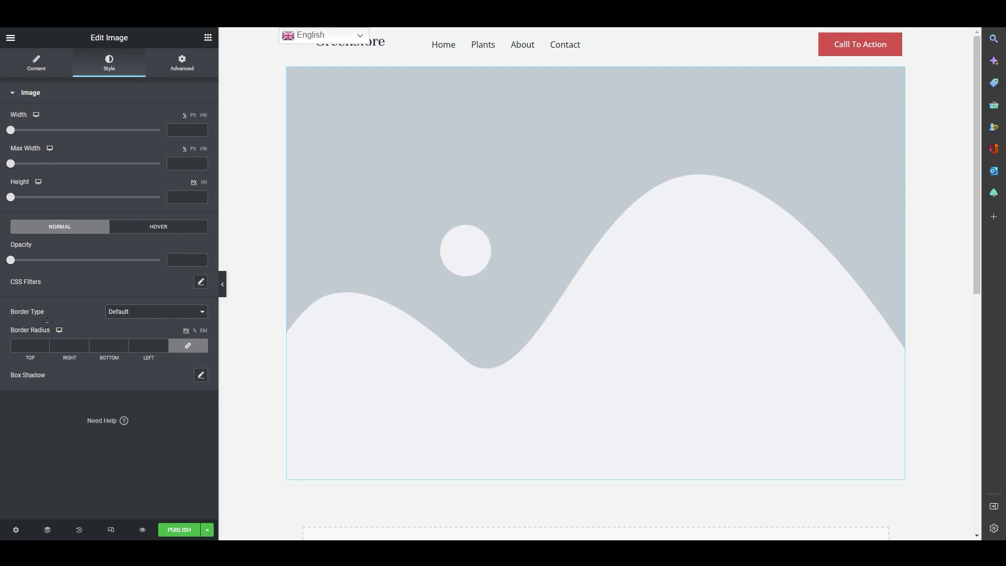
left_click(145, 312)
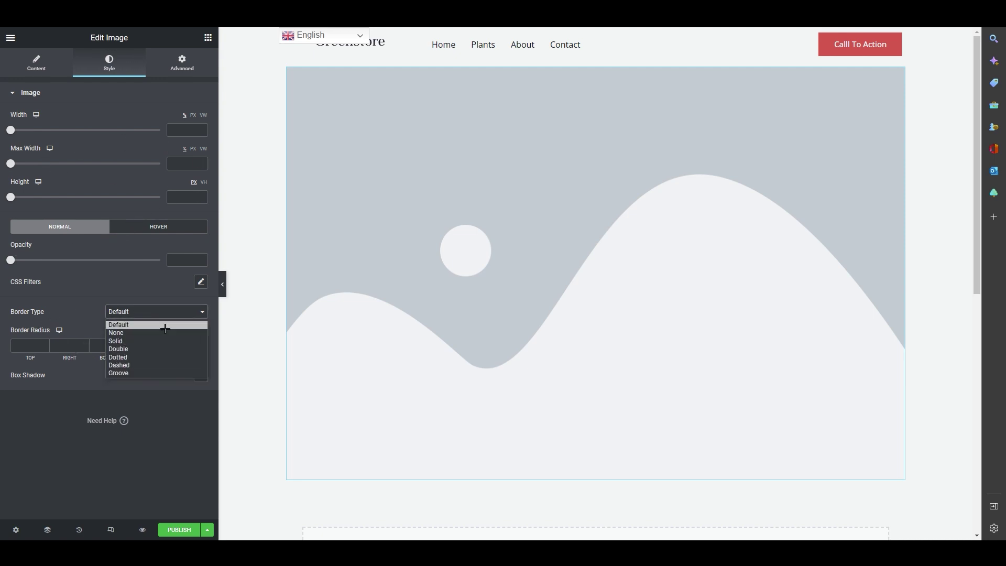
left_click(41, 393)
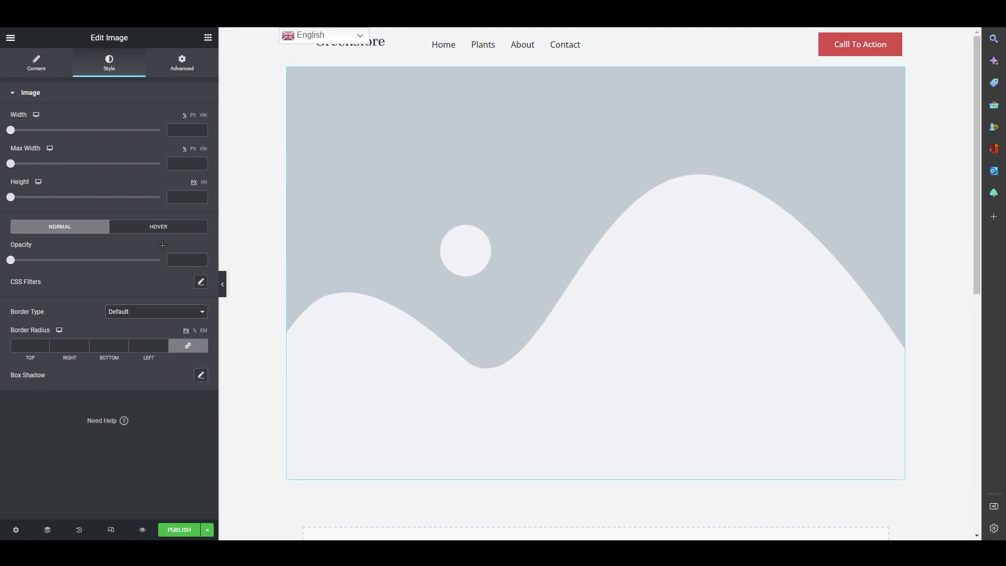
left_click(142, 227)
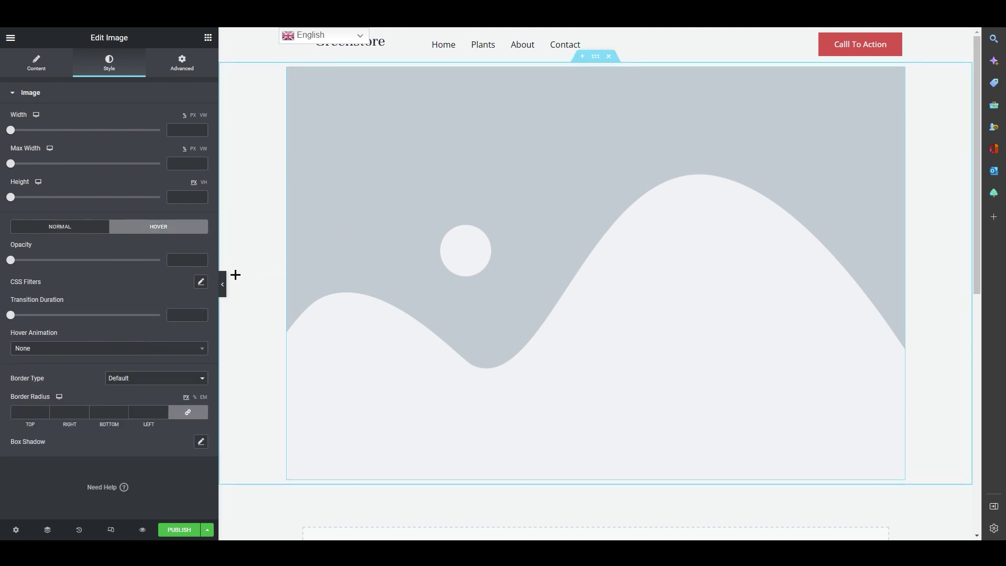
left_click(47, 227)
left_click(52, 63)
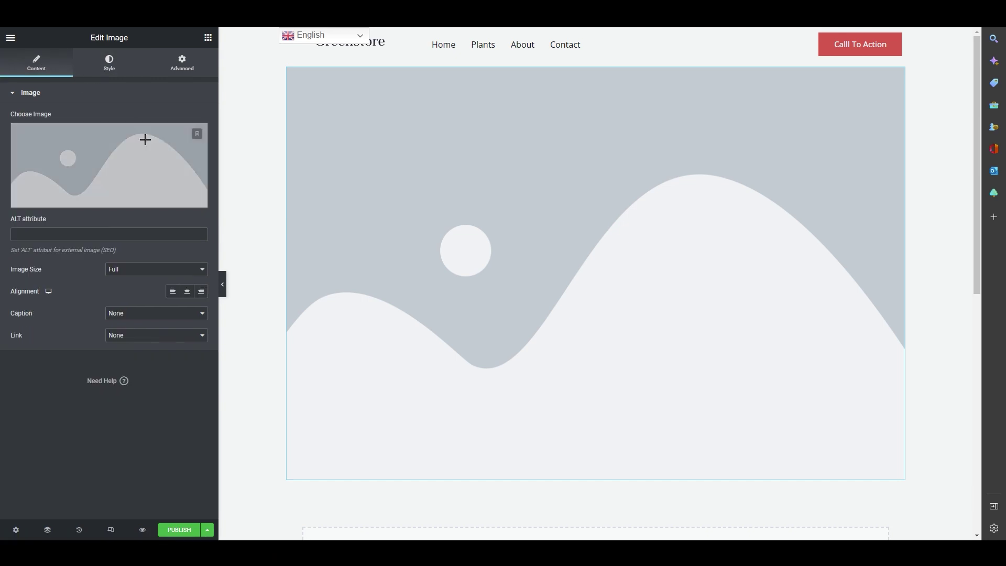
Step: Insert the houseplants-on-wooden-shelf photo from the Media Library into the Image widget
left_click(109, 197)
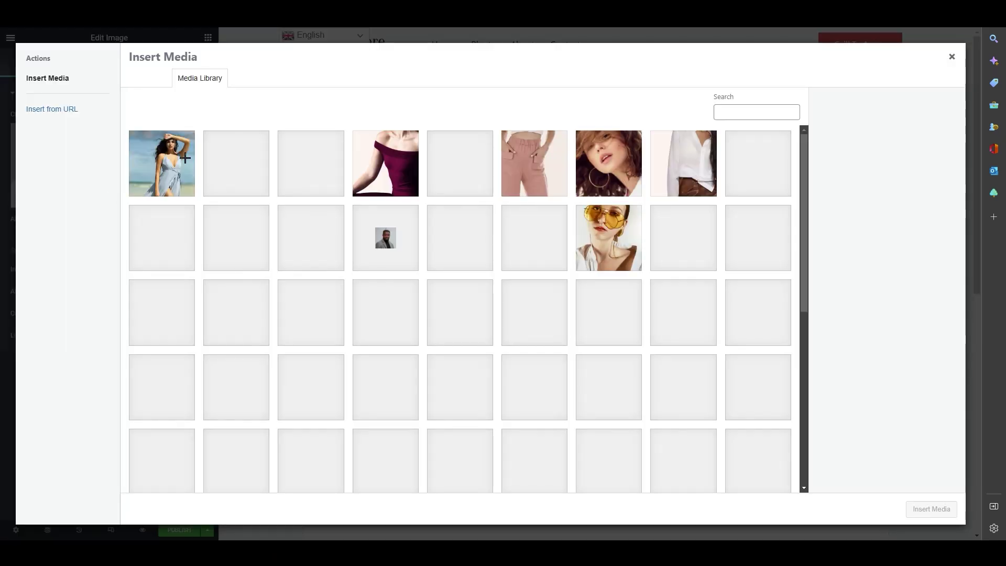
scroll(483, 356, "down", 4)
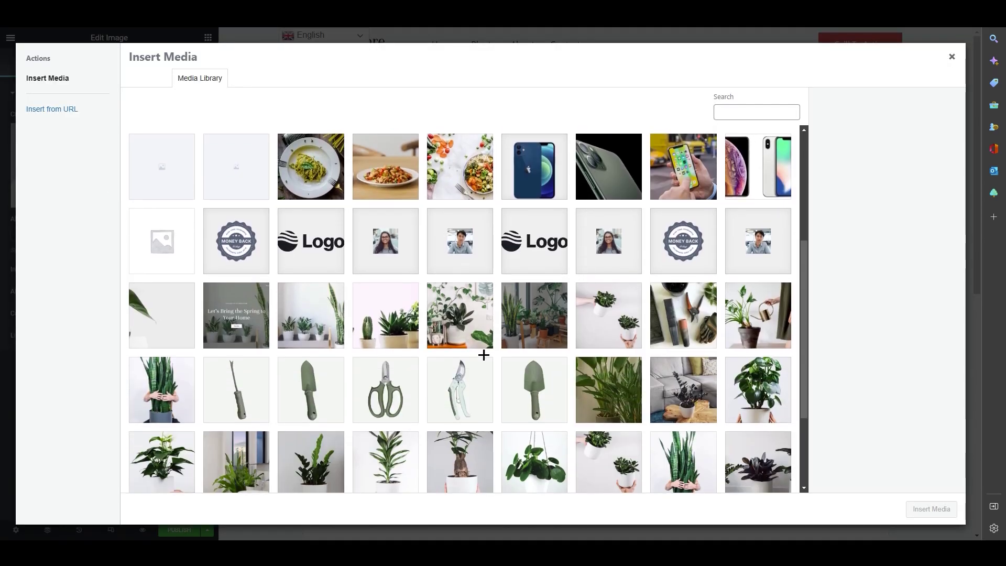
scroll(483, 355, "down", 2)
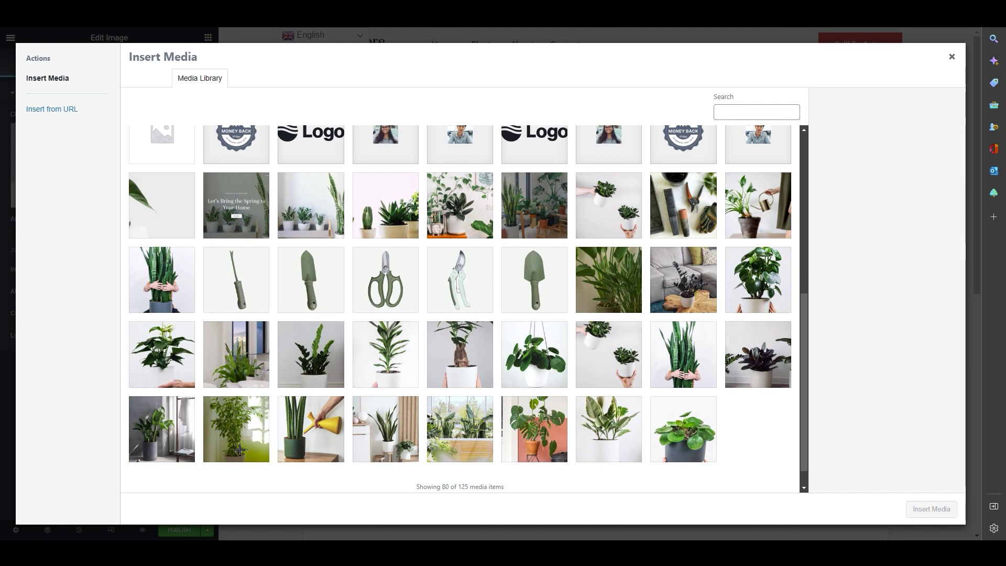
scroll(695, 370, "up", 4)
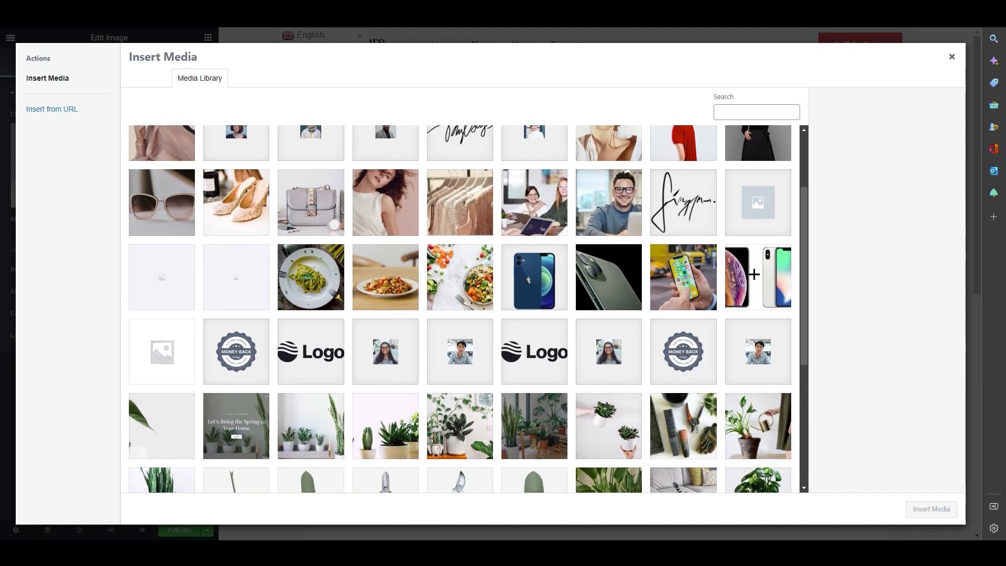
left_click(455, 438)
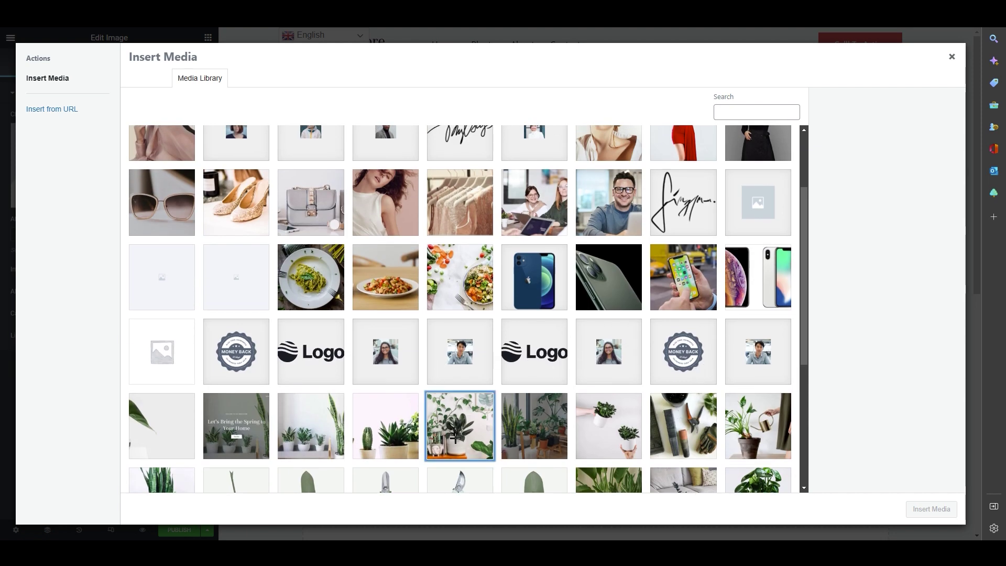
left_click(928, 509)
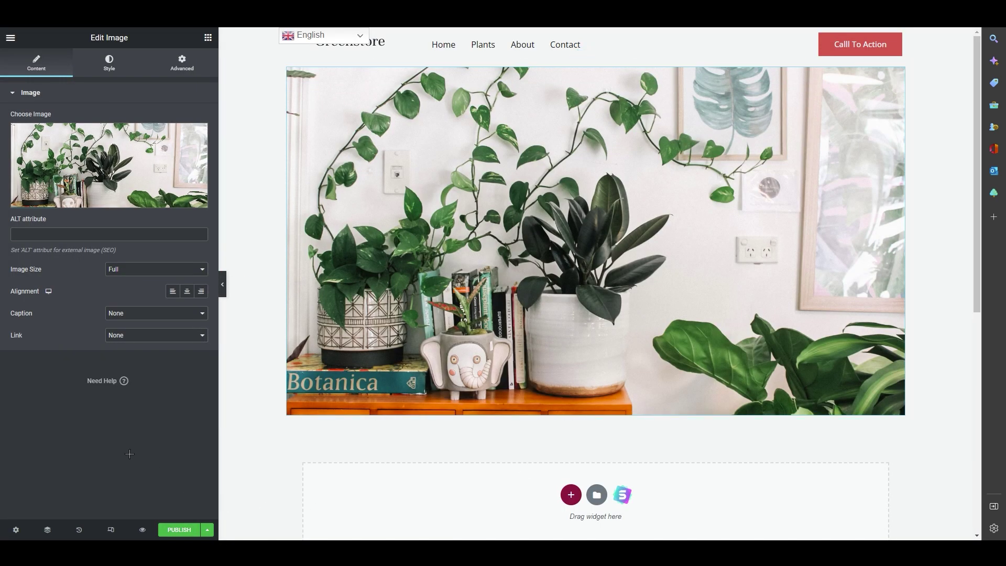
left_click(135, 264)
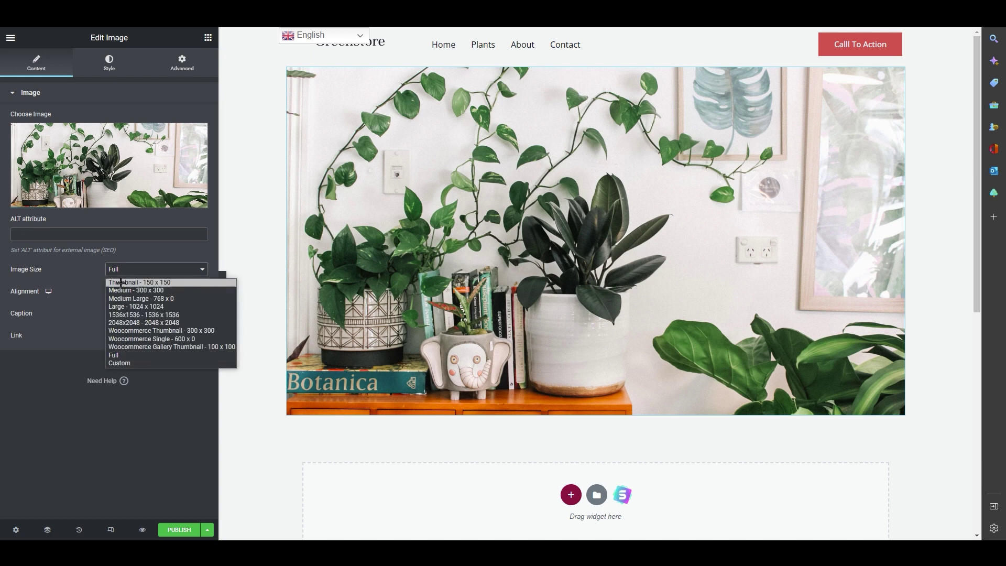
Step: Keep Full image size and set the image's Hover opacity to 0.1
left_click(142, 372)
left_click(108, 63)
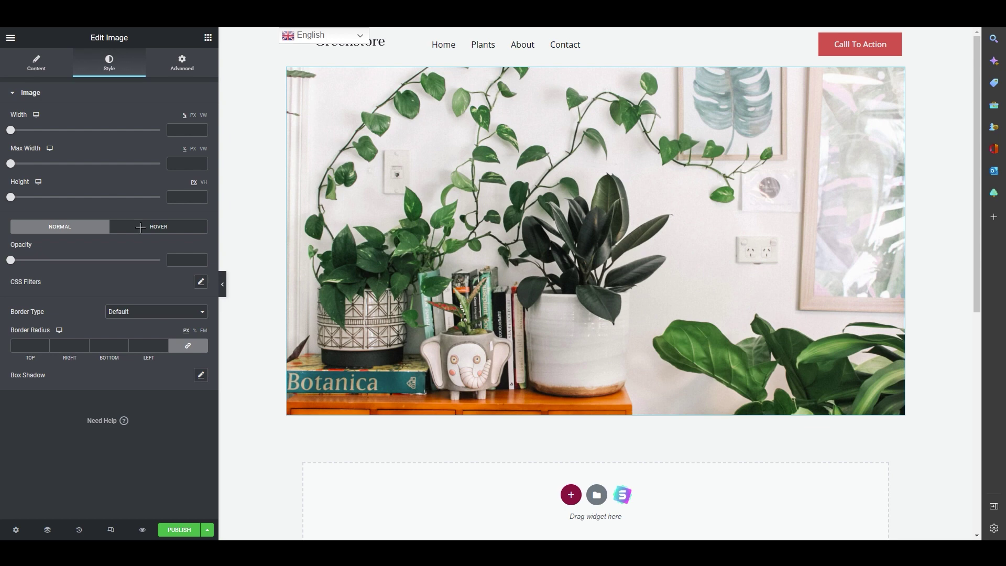
left_click(141, 227)
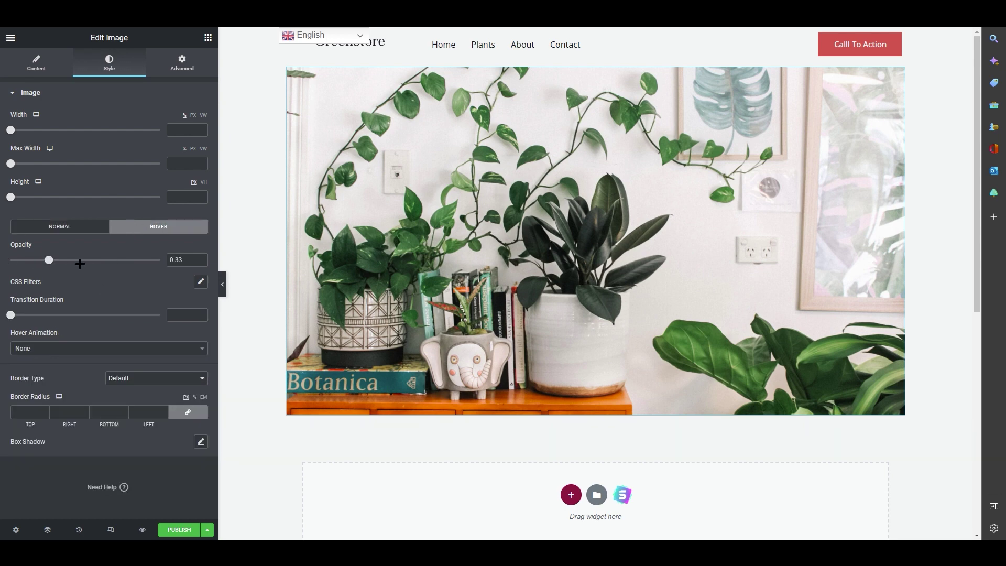
left_click_drag(50, 260, 107, 258)
left_click_drag(74, 260, 11, 260)
Step: Check the image's Advanced settings, then bring up the Elements widget list
left_click(173, 70)
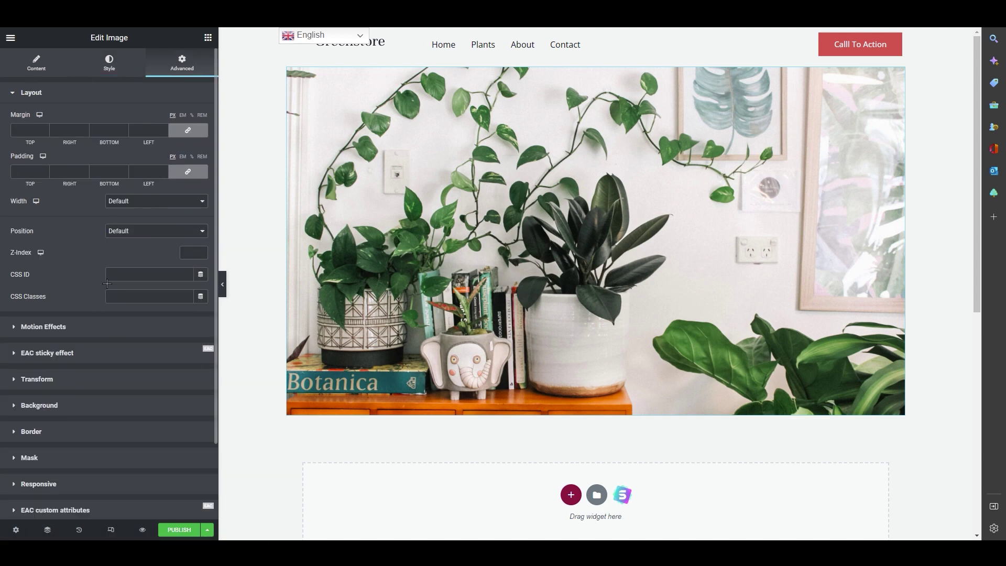
scroll(111, 393, "down", 2)
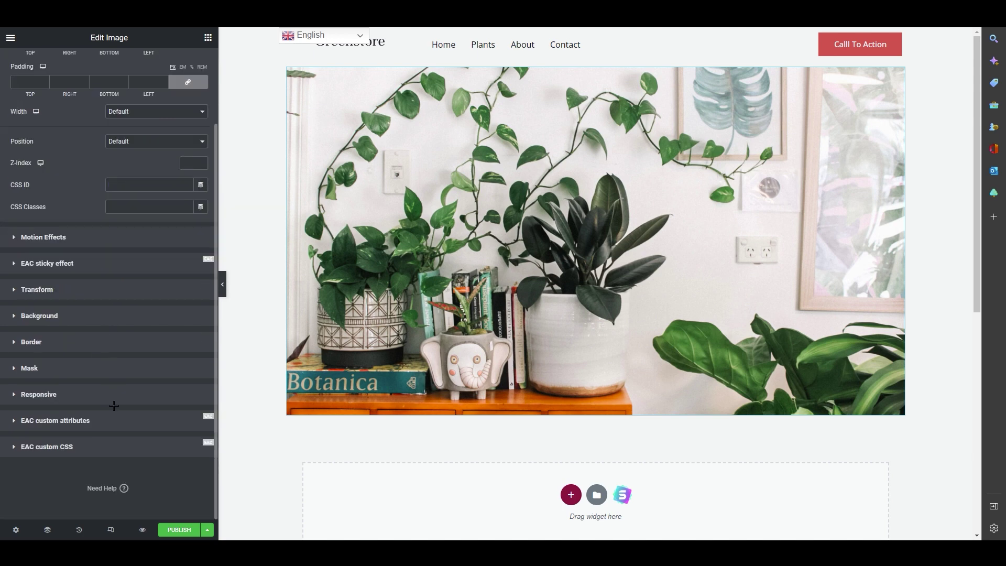
scroll(113, 405, "up", 2)
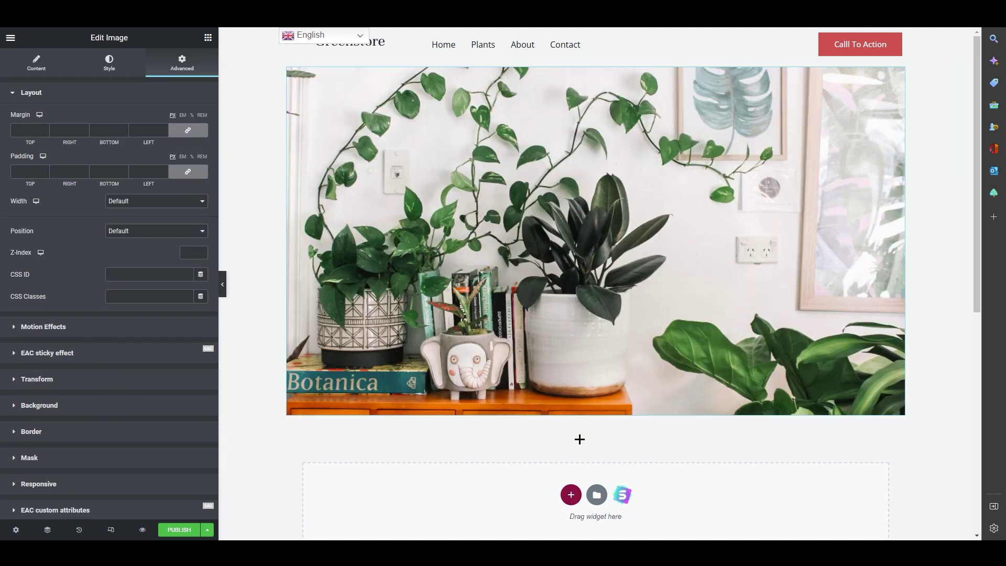
scroll(576, 451, "down", 4)
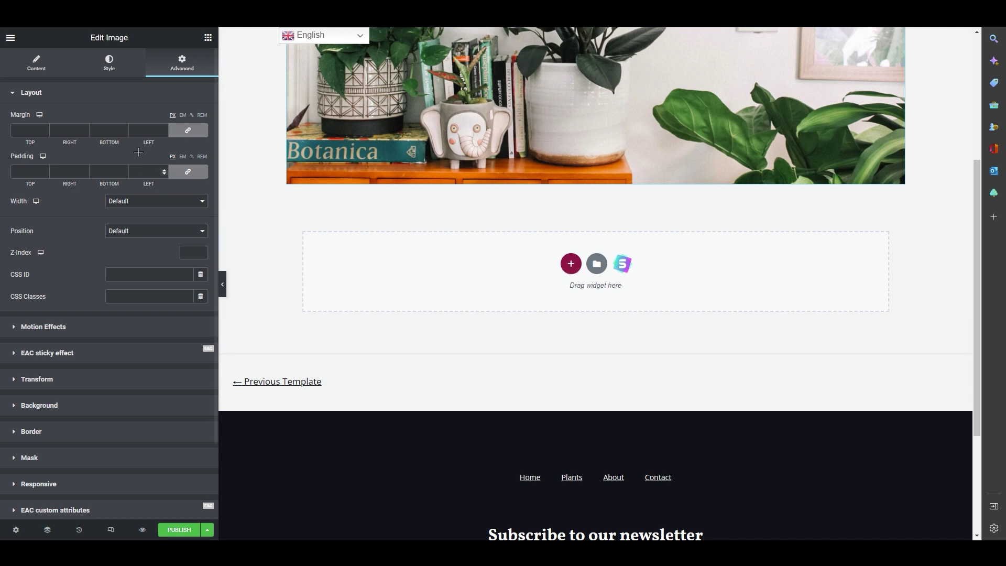
left_click(46, 64)
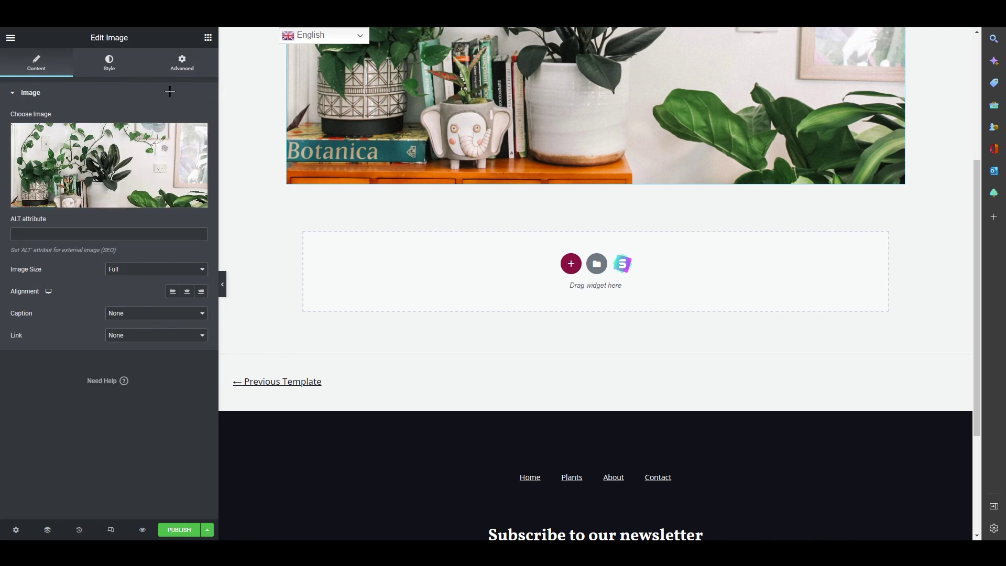
left_click(207, 37)
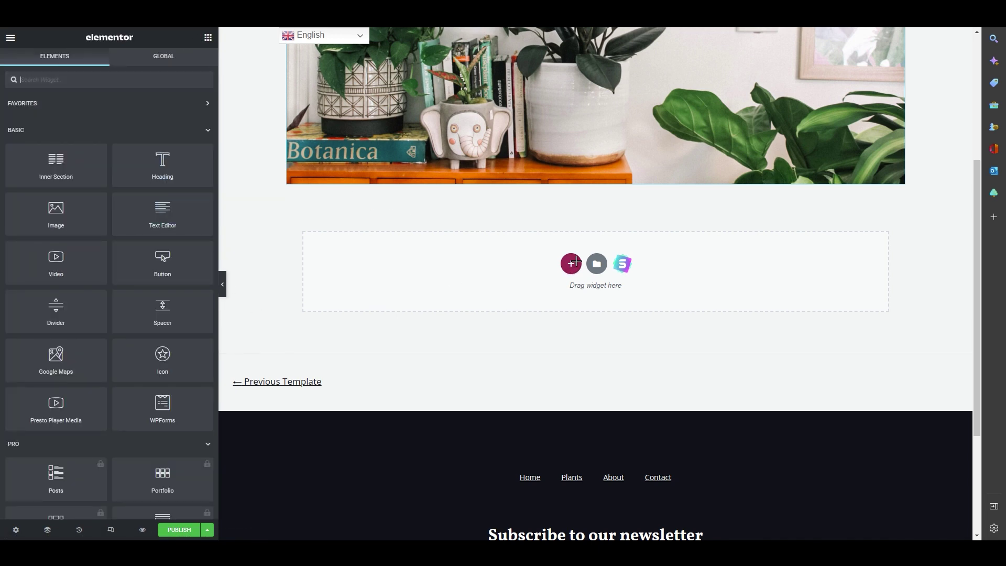
left_click(572, 263)
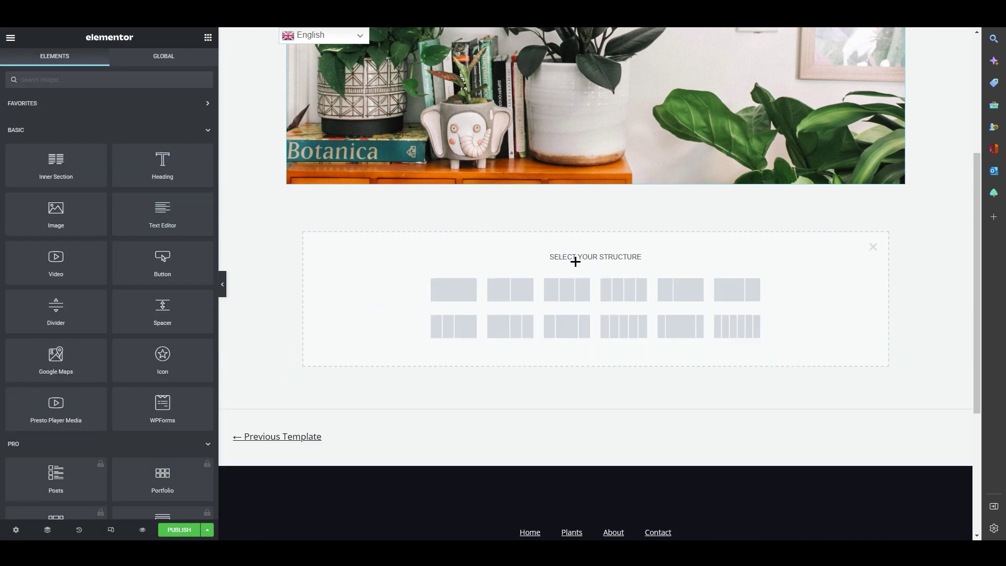
left_click(465, 283)
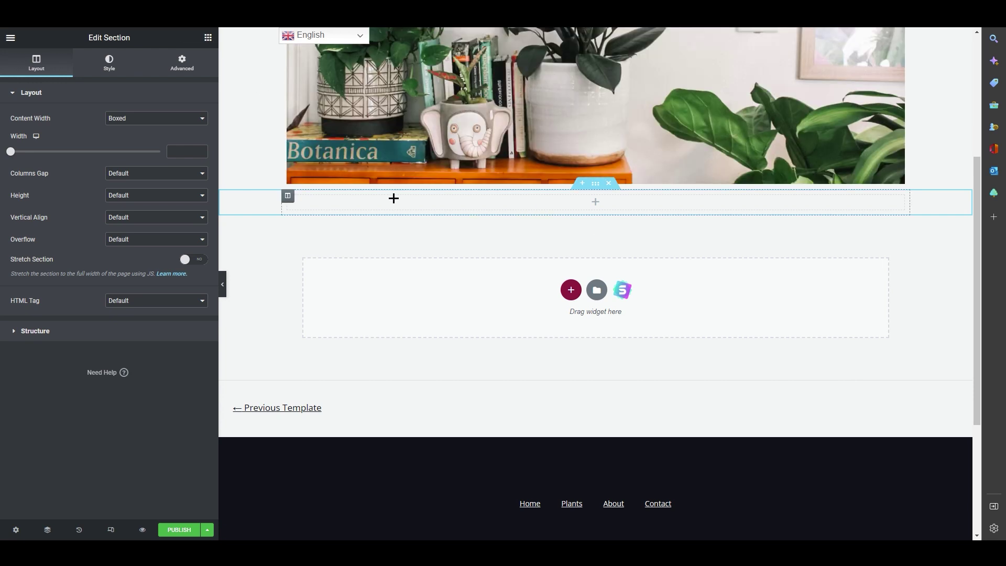
left_click(596, 202)
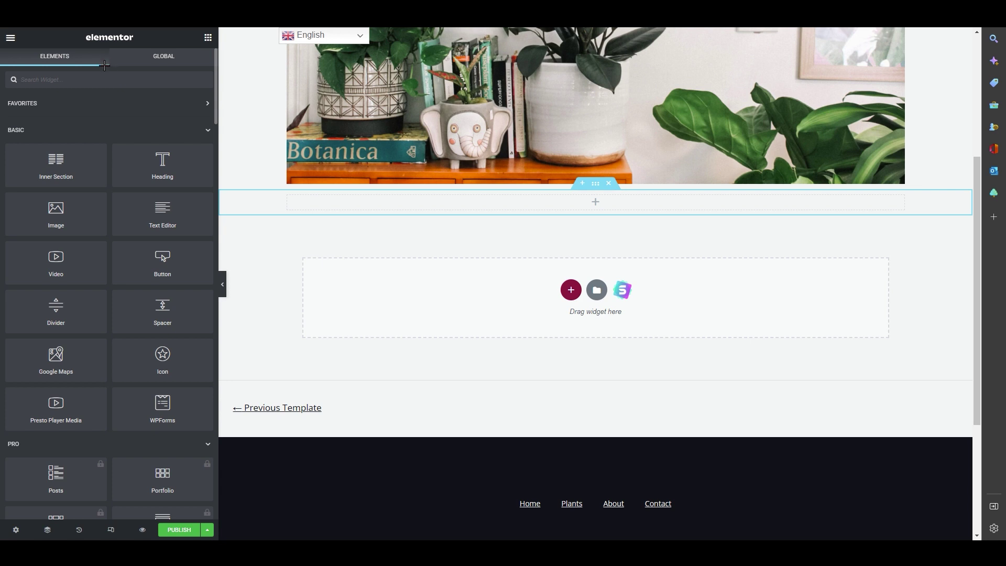
type("w")
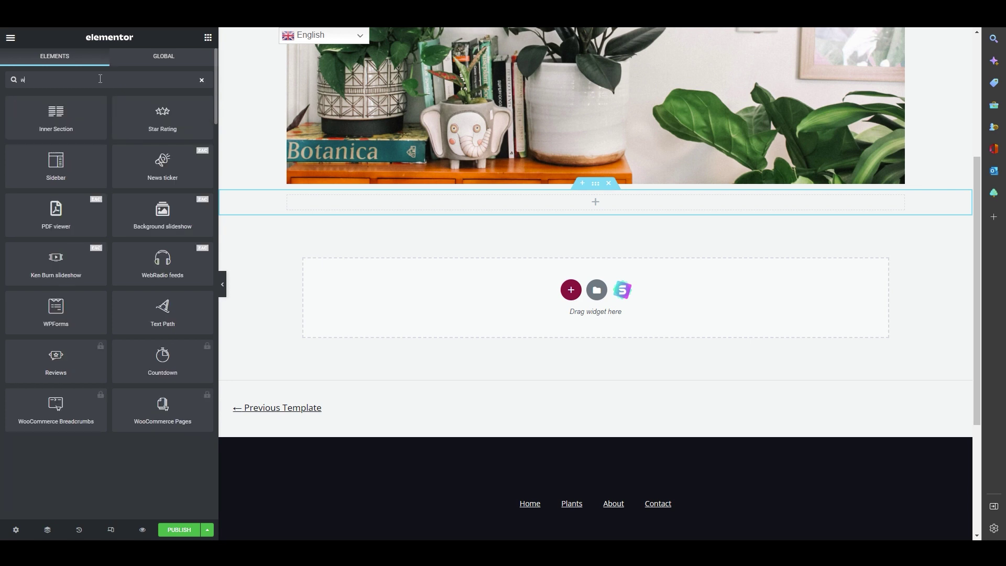
key("BackSpace")
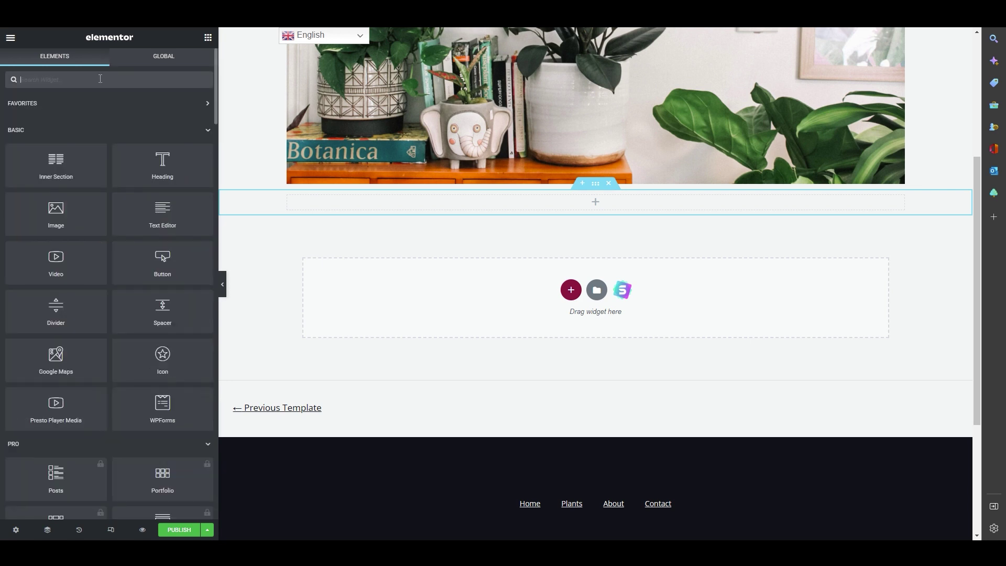
left_click(198, 104)
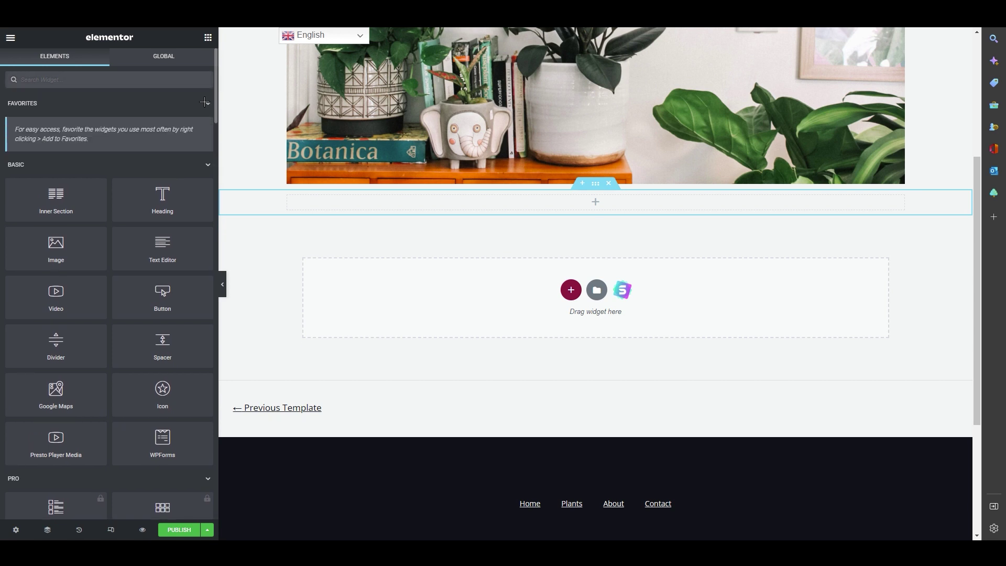
left_click(157, 103)
scroll(165, 177, "down", 2)
scroll(166, 177, "down", 12)
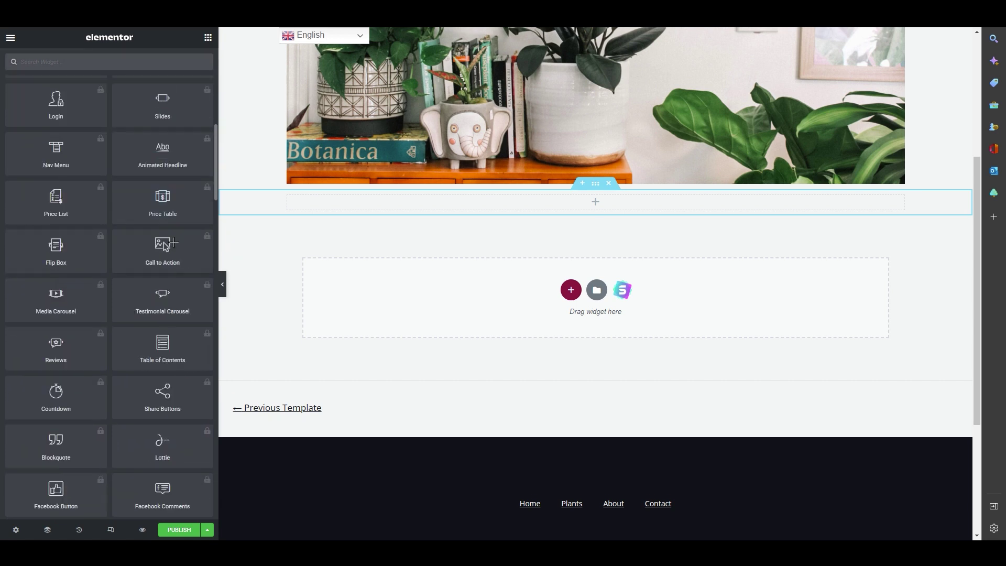
scroll(174, 281, "down", 4)
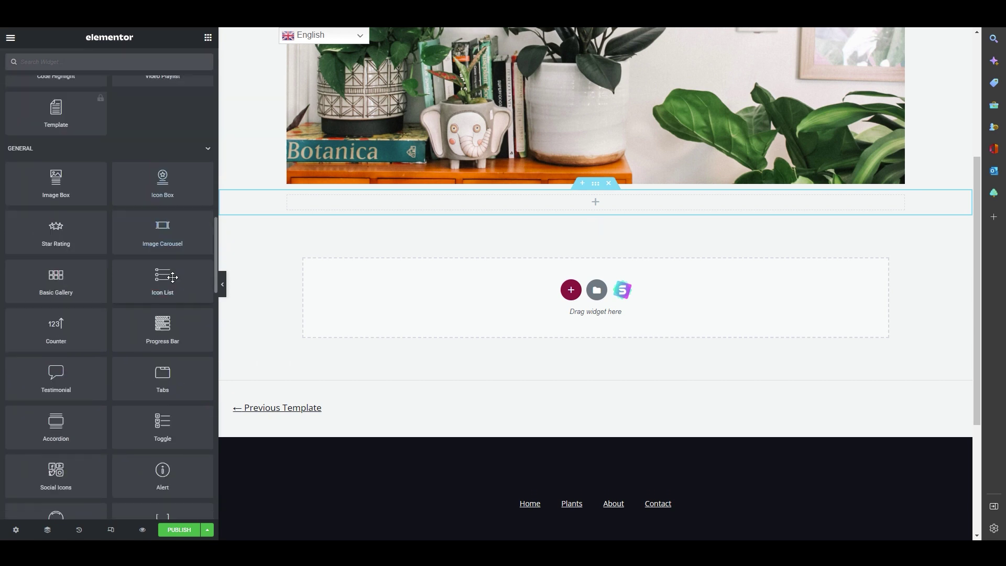
scroll(173, 277, "up", 18)
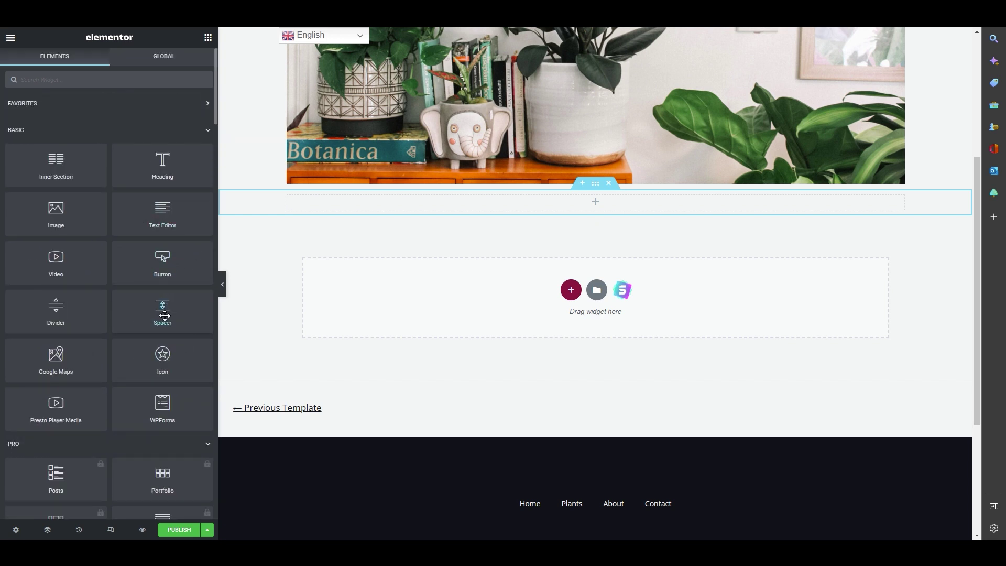
Step: Place a Spacer under the houseplant image and set its height to 21 px
left_click_drag(163, 314, 658, 175)
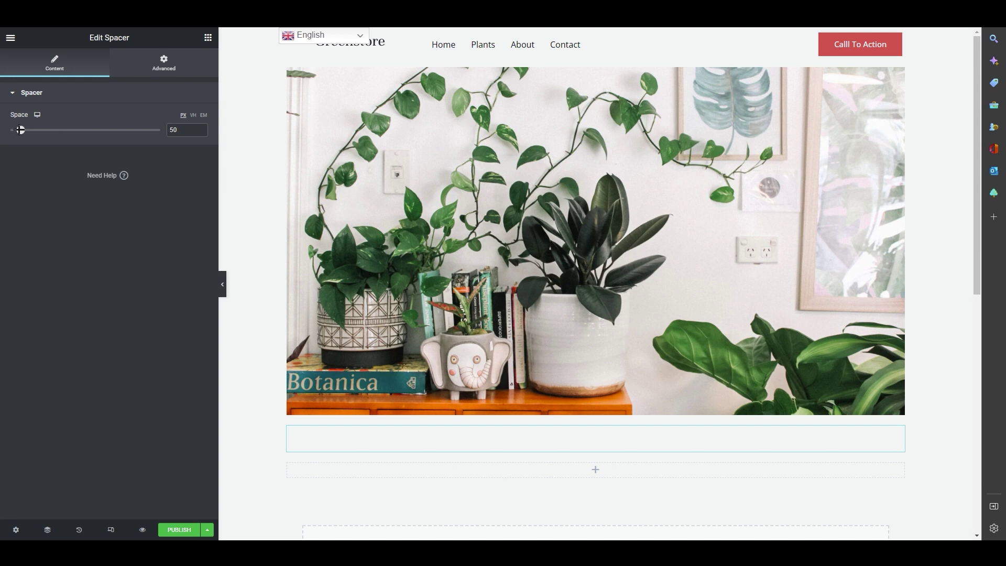
left_click_drag(20, 130, 13, 129)
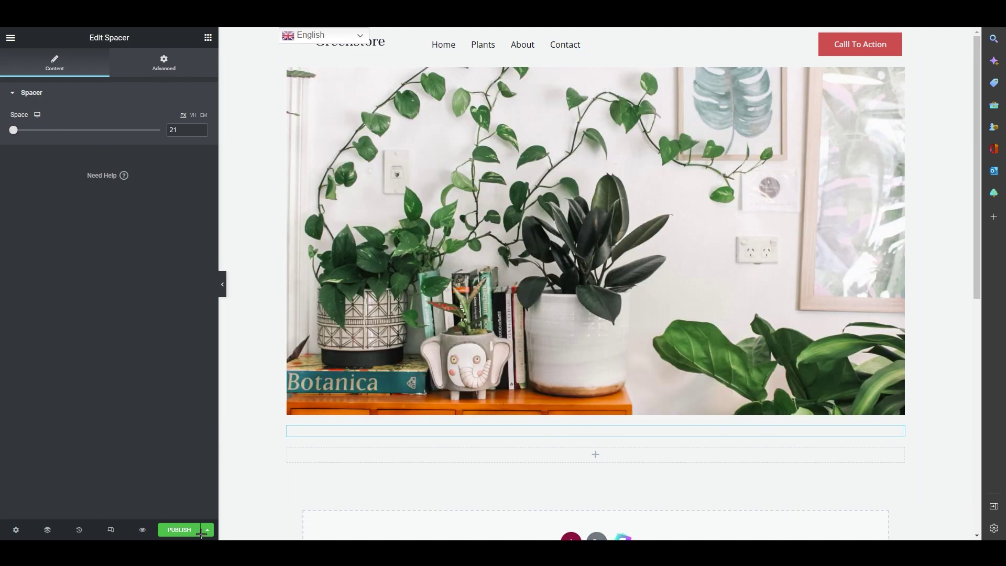
left_click(207, 37)
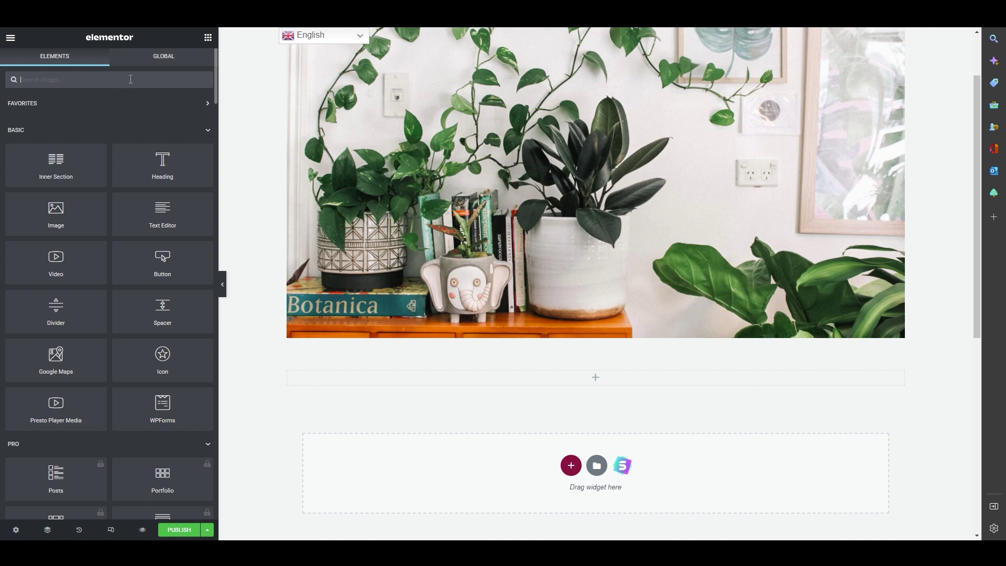
Step: Filter the widget list by 'WL' and scroll through the ShopLentor widgets
type("WL")
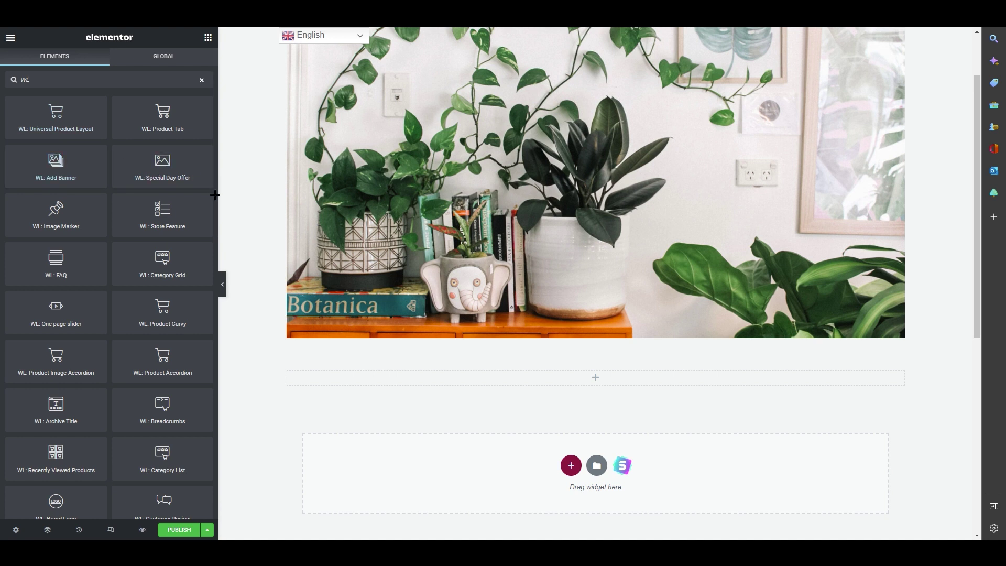
scroll(214, 197, "down", 8)
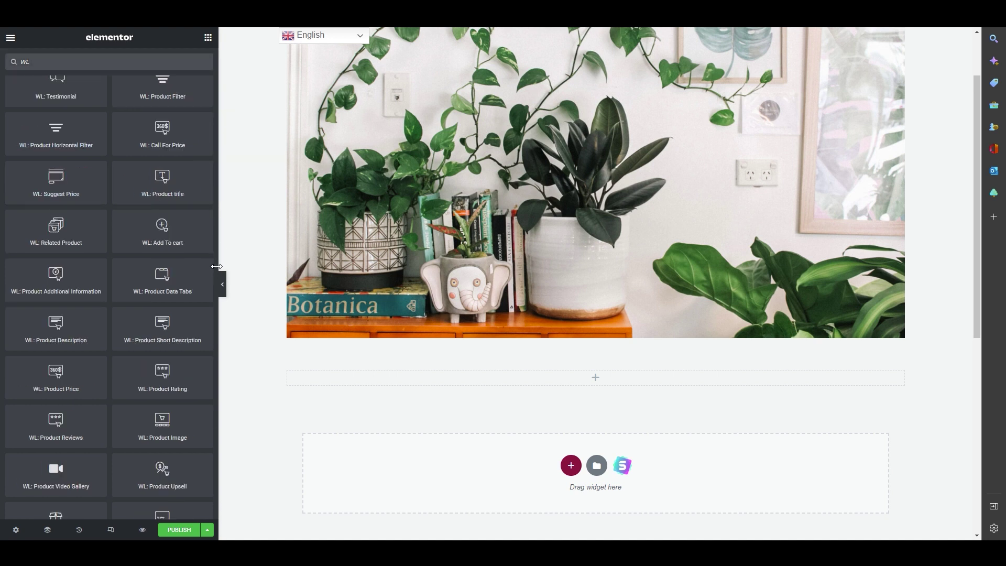
left_click_drag(212, 266, 216, 269)
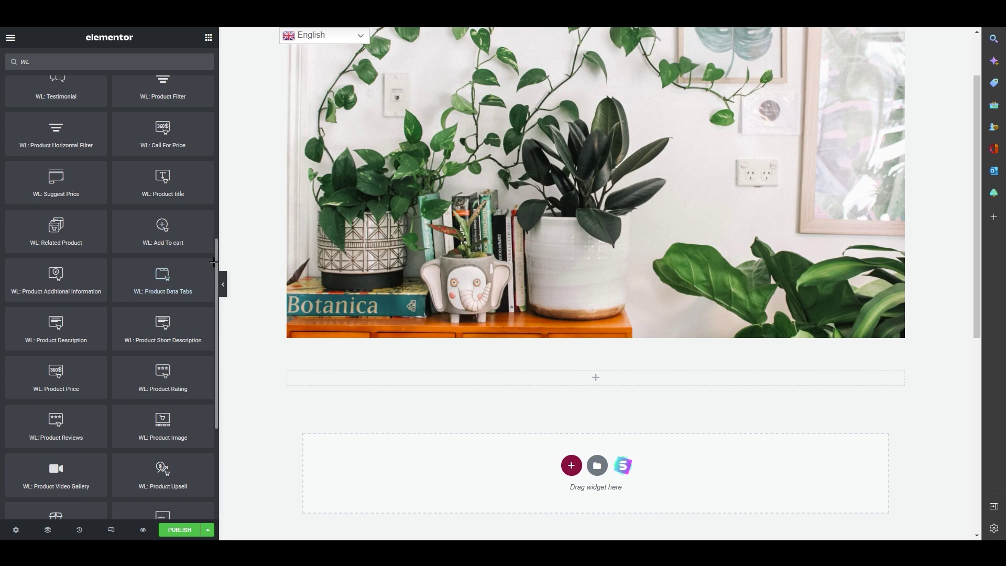
scroll(212, 262, "down", 4)
left_click_drag(215, 335, 217, 34)
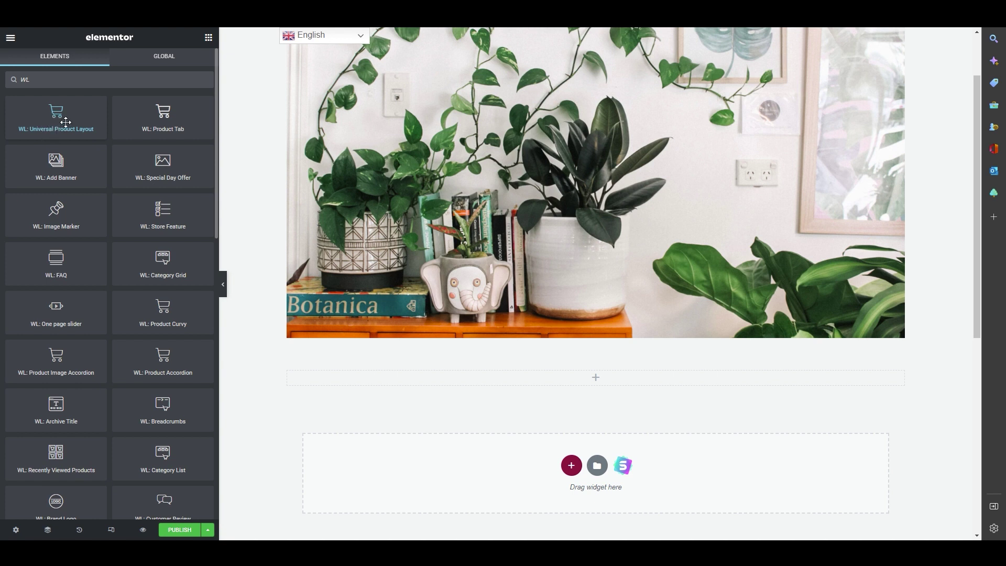
Step: Add a WL: Universal Product Layout grid below the spacer, trying 4 columns before settling on 3
left_click_drag(57, 115, 593, 373)
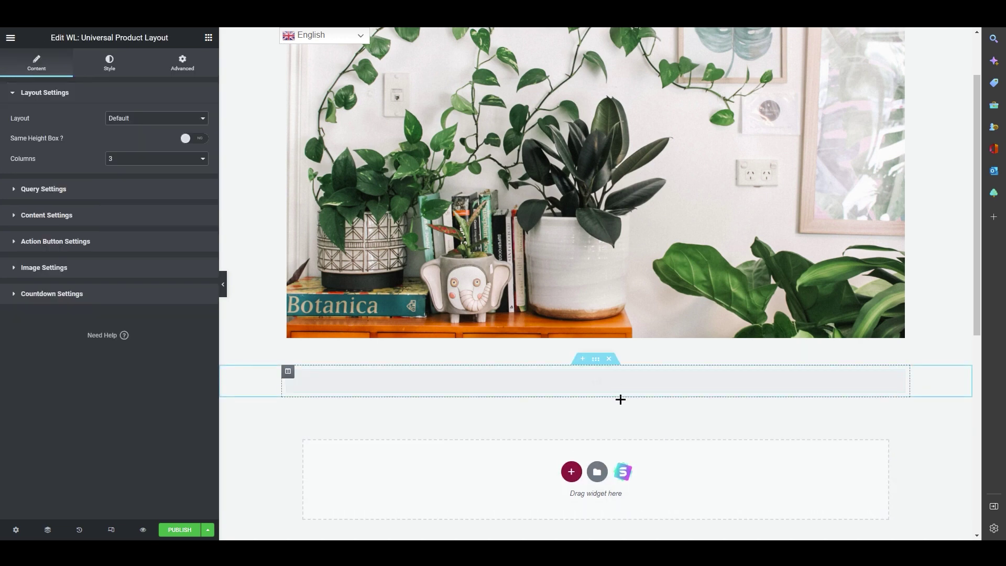
scroll(627, 389, "down", 4)
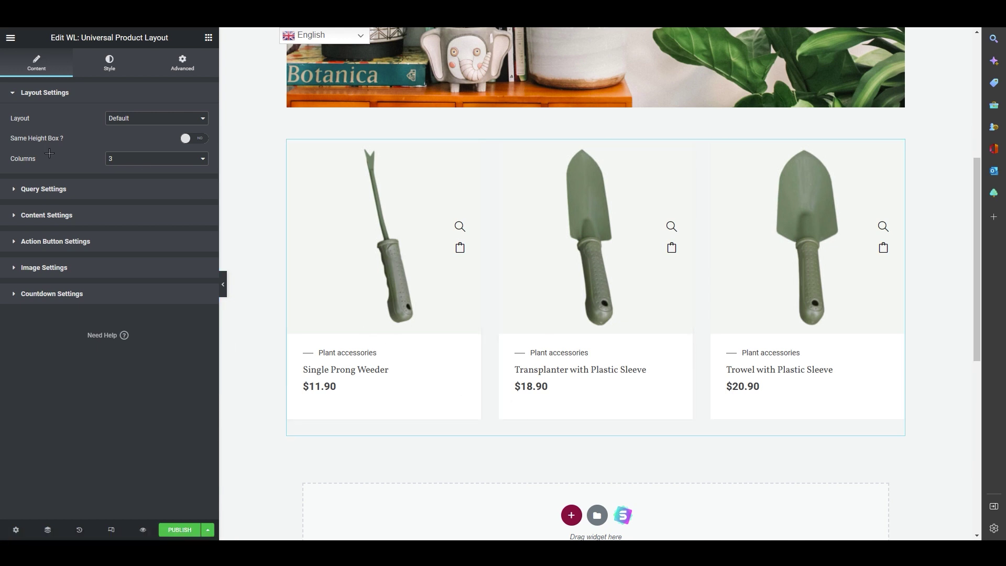
left_click(156, 159)
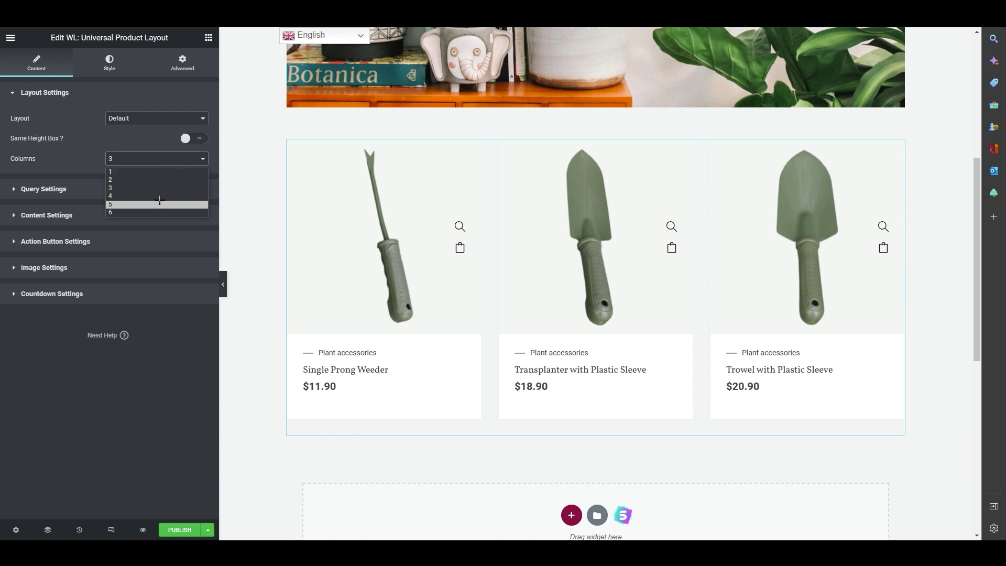
left_click(160, 195)
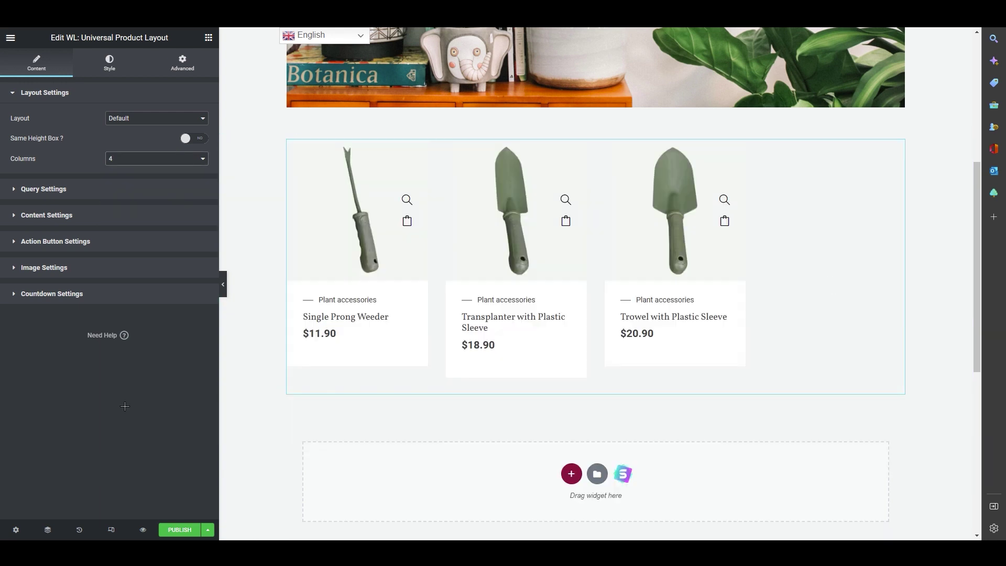
left_click(144, 158)
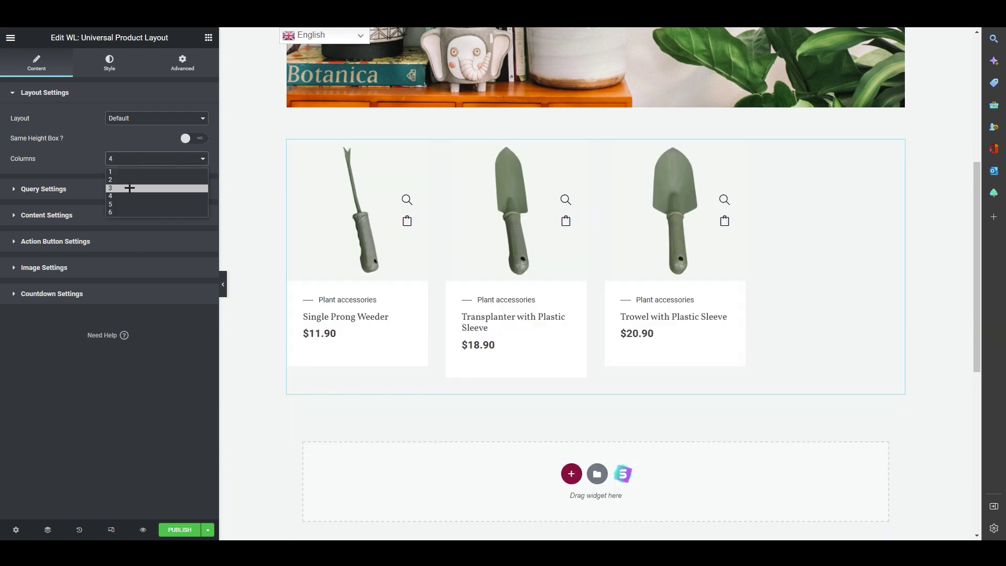
left_click(128, 185)
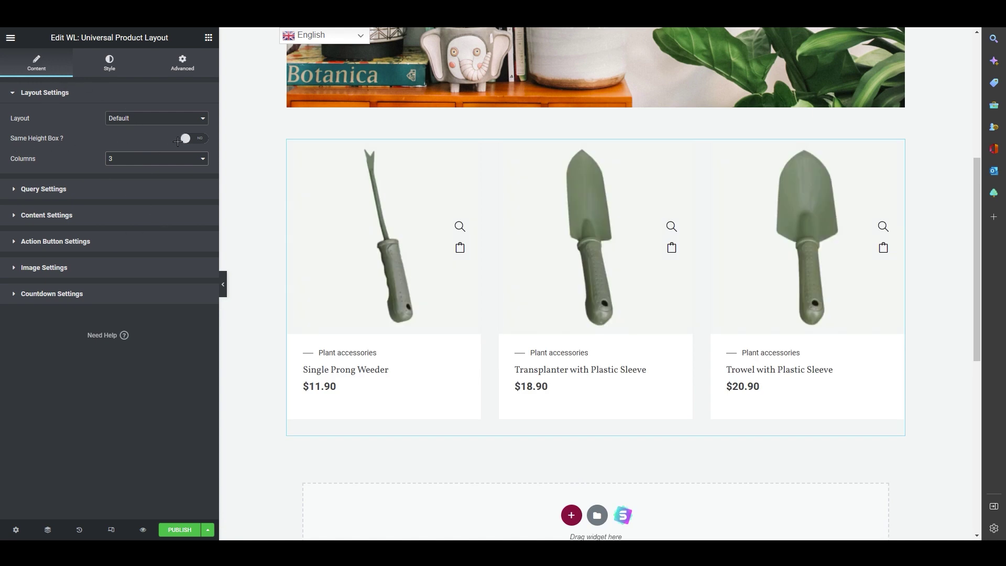
left_click(195, 140)
left_click(196, 140)
left_click(145, 120)
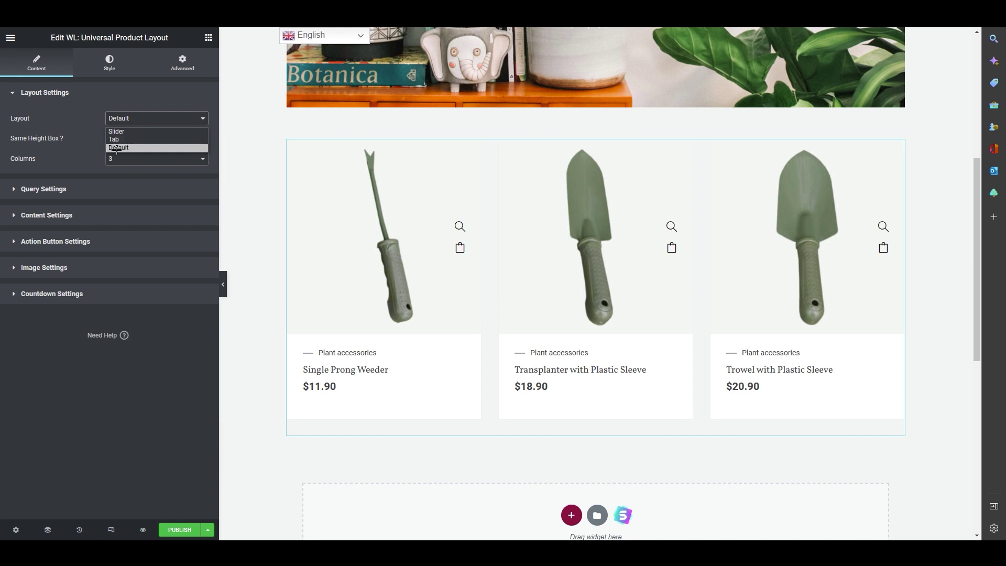
Step: Keep the Default layout style and Recent Products as the grid's product source
left_click(79, 148)
left_click(32, 188)
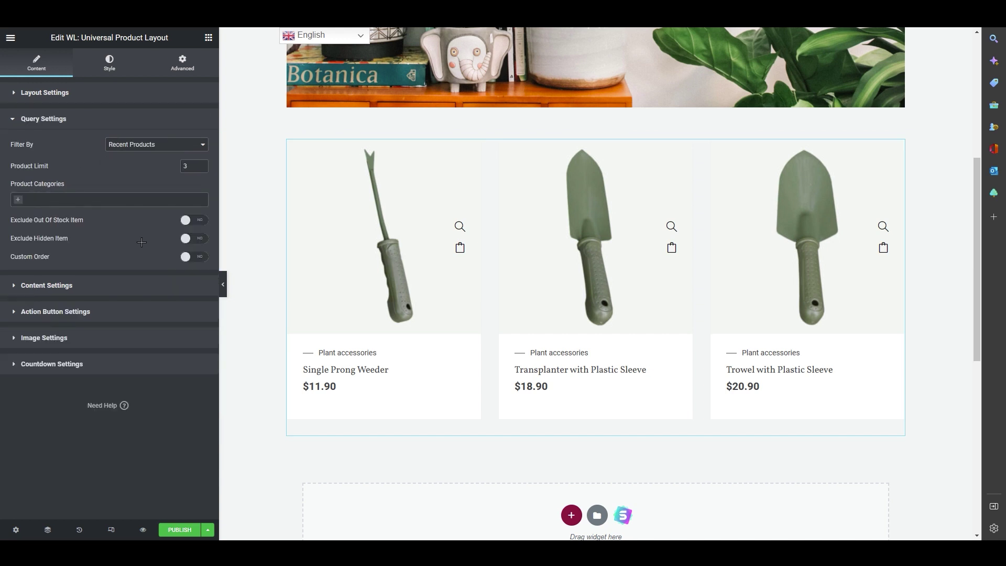
left_click(155, 147)
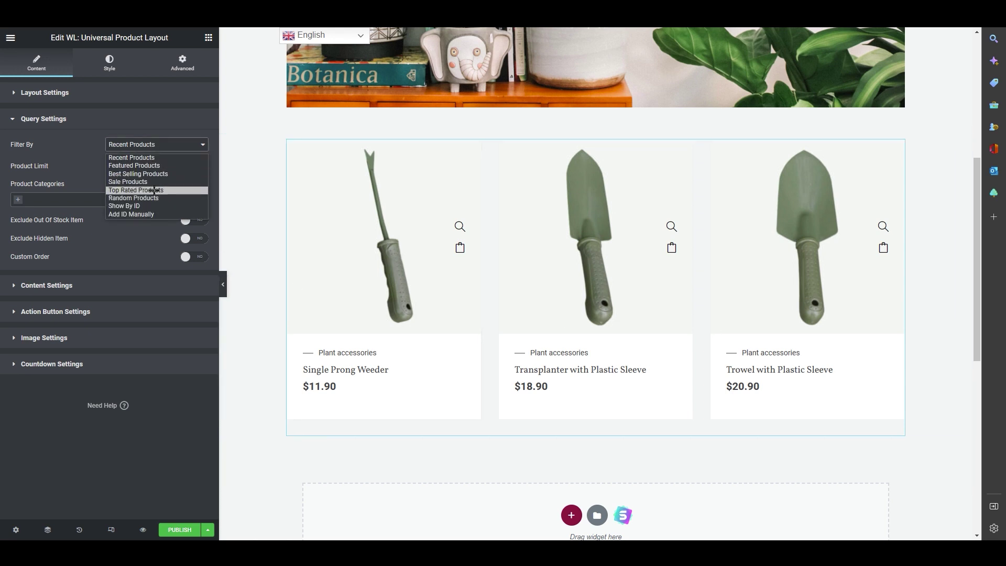
left_click(540, 120)
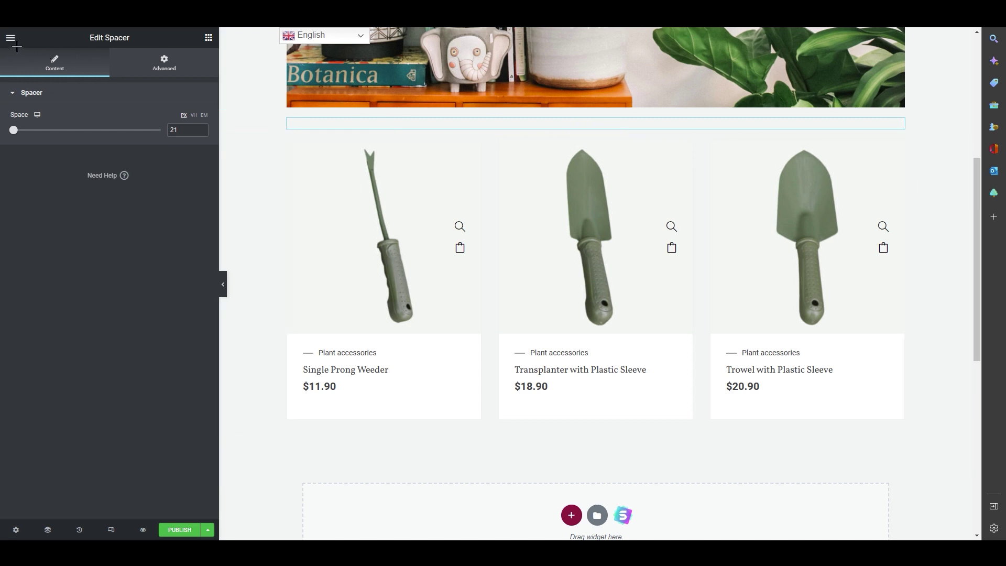
left_click(366, 207)
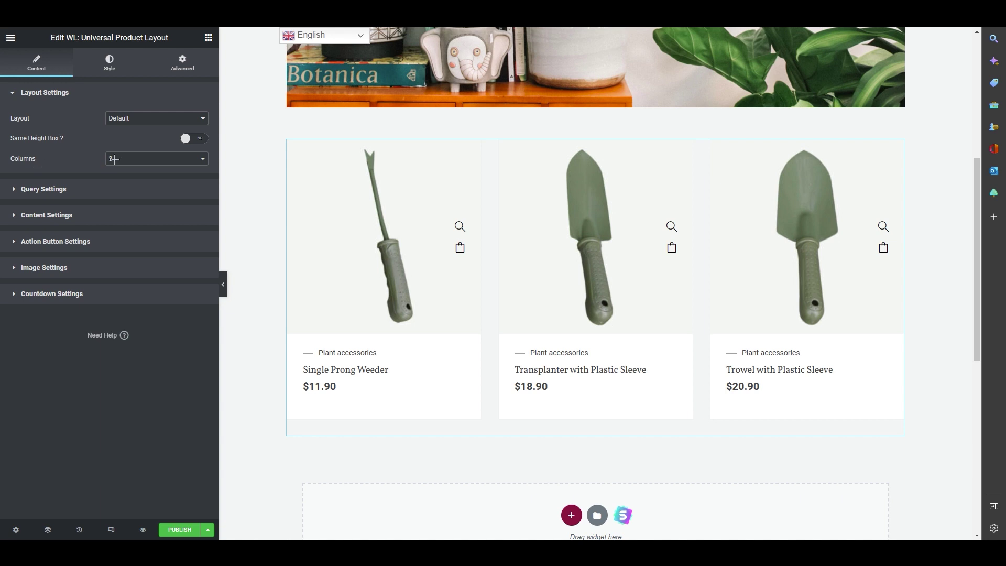
left_click(44, 189)
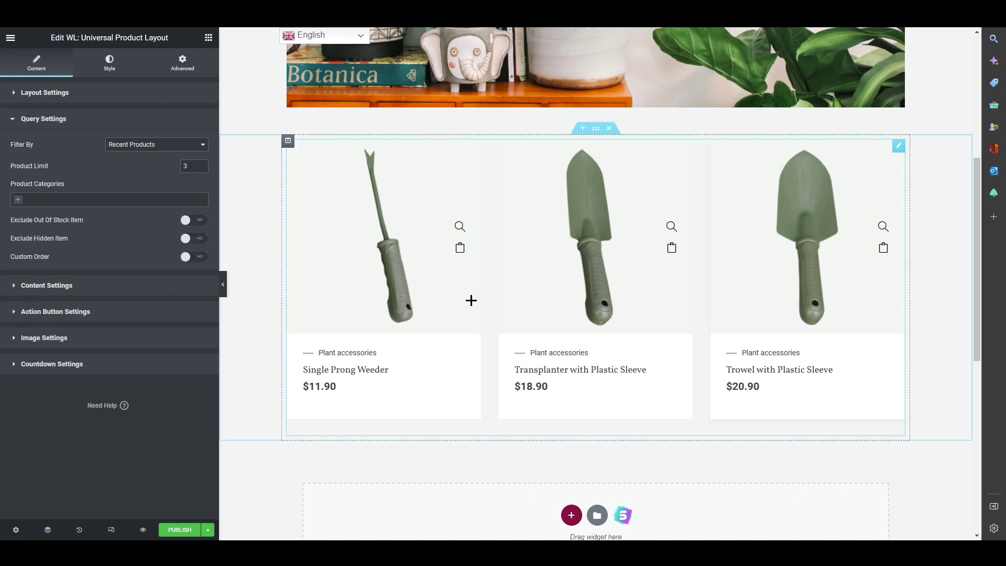
Step: Raise the product limit from 3 to 4 and set the grid to 4 columns
left_click(202, 164)
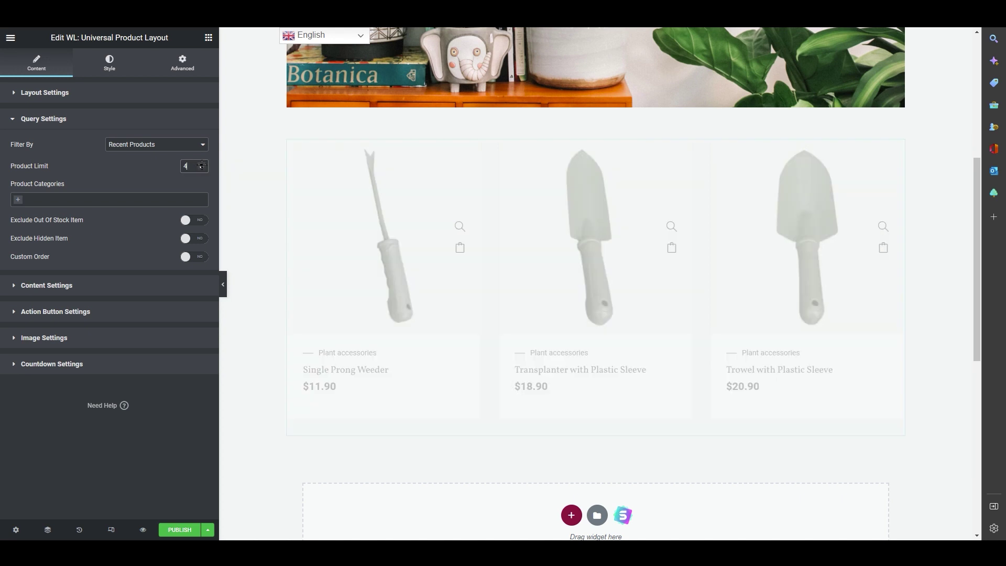
scroll(331, 322, "down", 4)
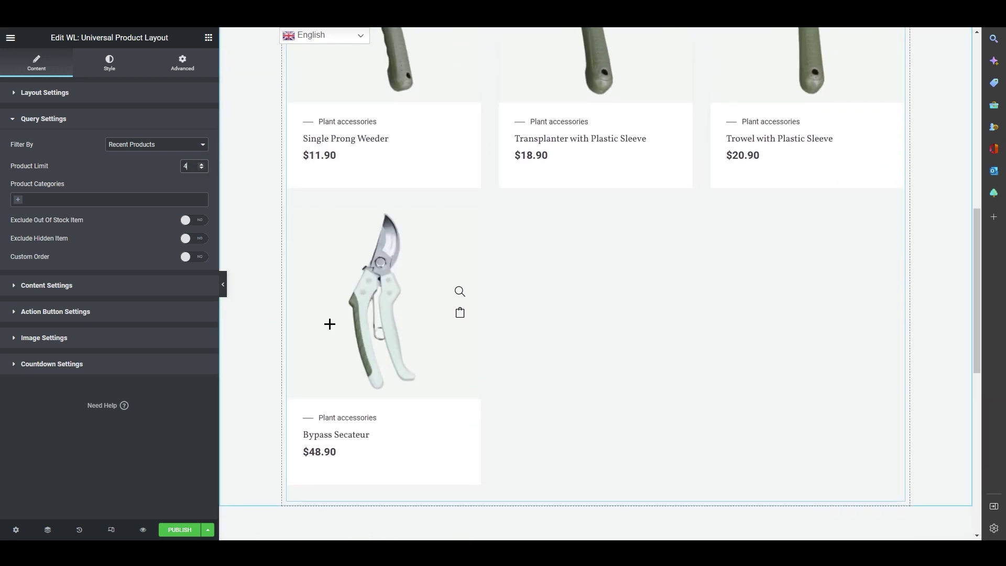
scroll(330, 319, "up", 6)
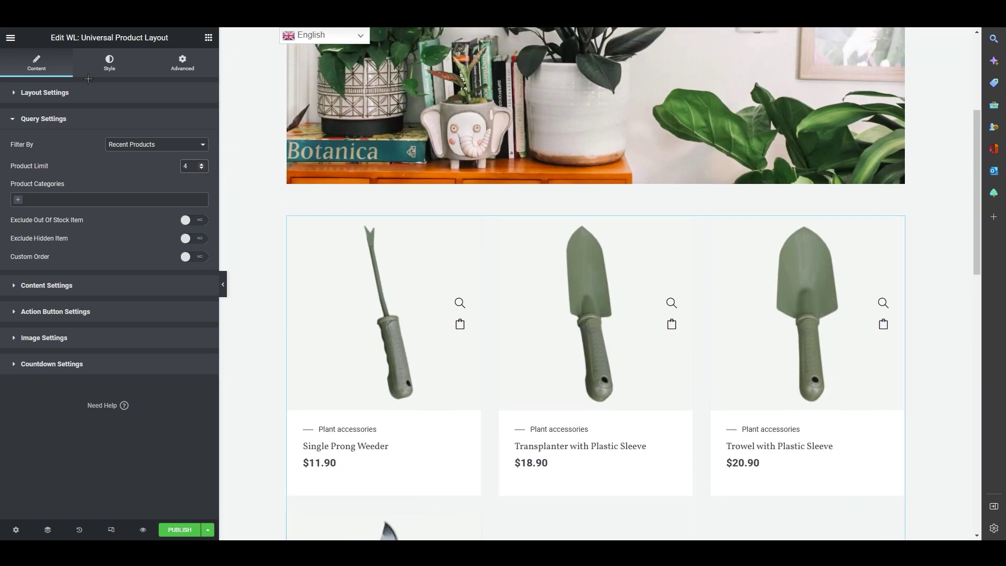
left_click(57, 100)
left_click(132, 158)
left_click(157, 191)
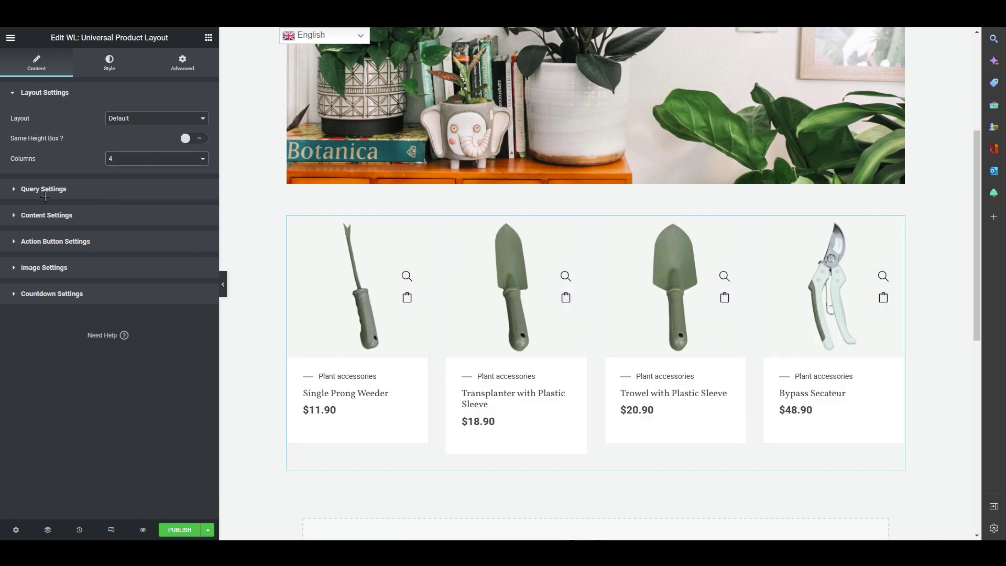
left_click(208, 37)
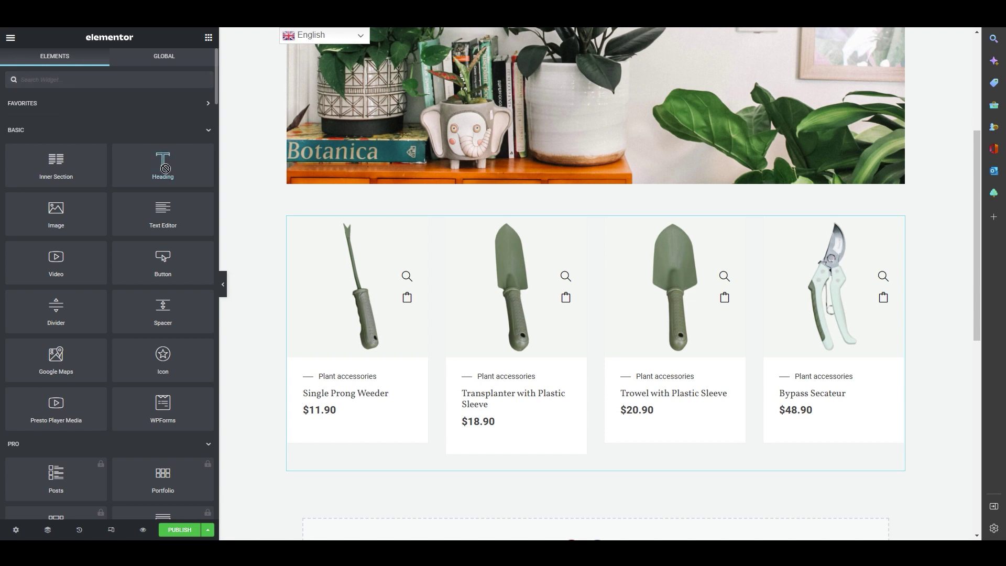
Step: Place a Heading above the product grid reading 'RECENT ITEMS', centre-aligned
left_click_drag(162, 162, 579, 220)
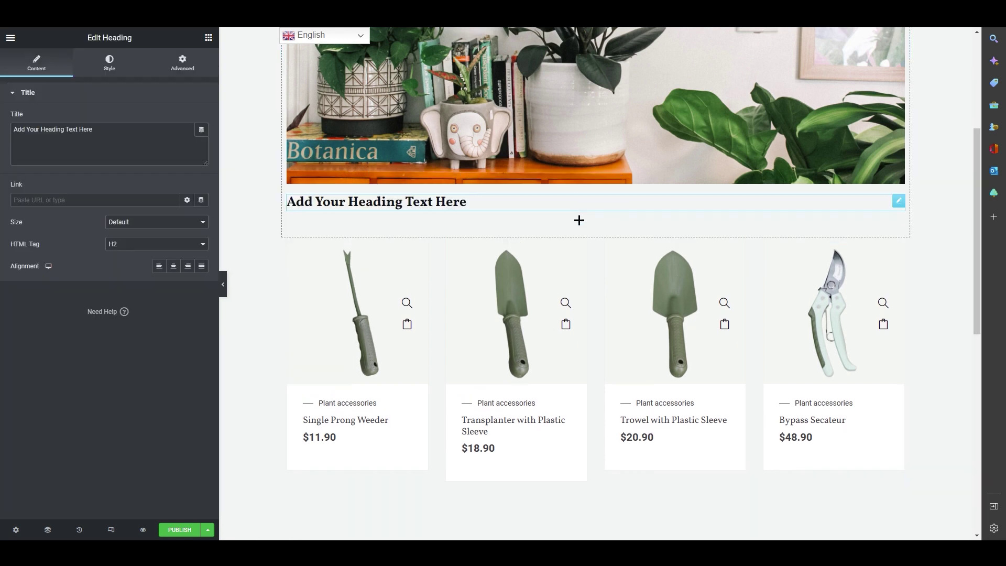
triple_click(411, 209)
type("RECENT ")
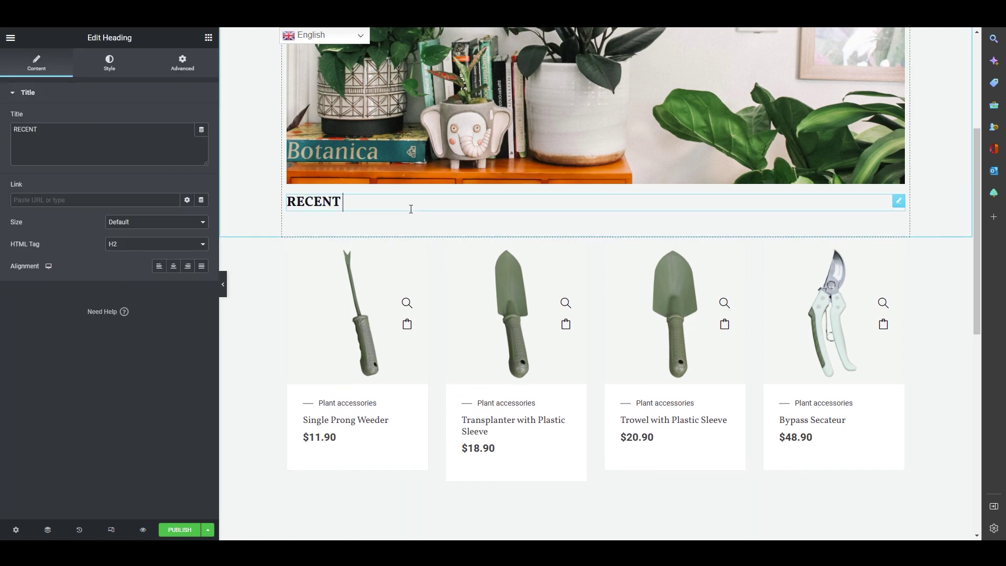
type("ITEMS")
left_click_drag(399, 204, 259, 180)
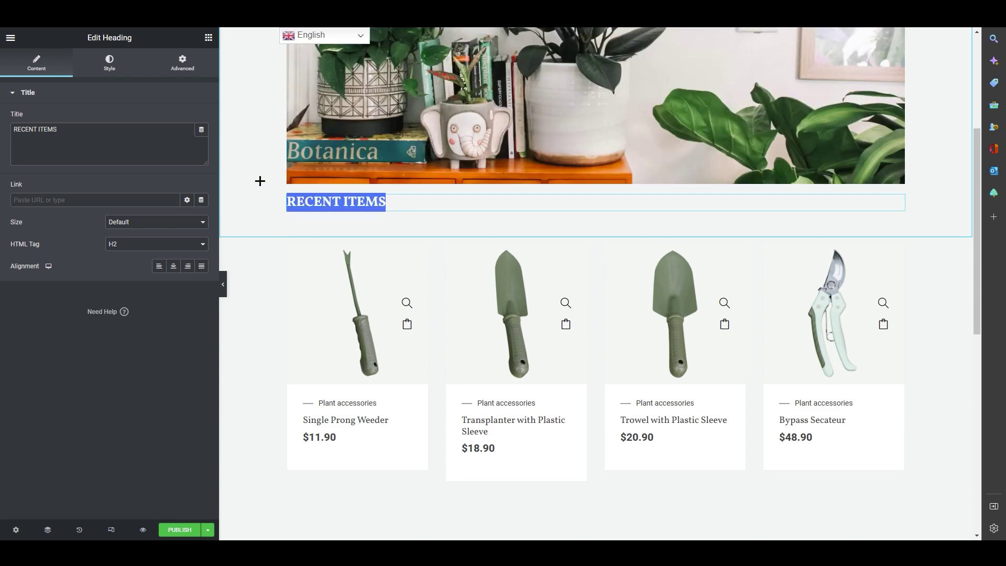
left_click(173, 266)
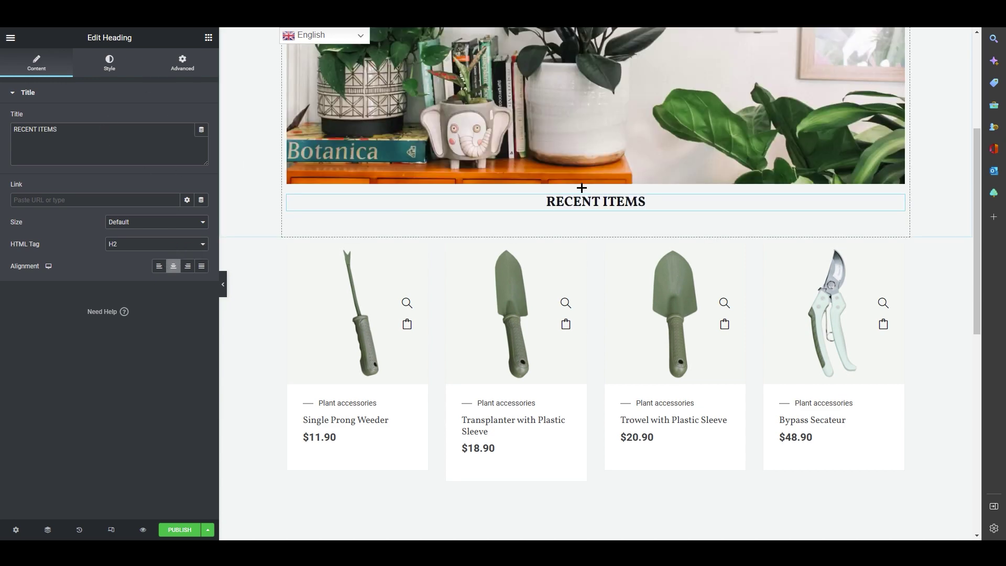
Step: Try red and green text colours on the heading, then undo back to black
triple_click(563, 200)
left_click(109, 63)
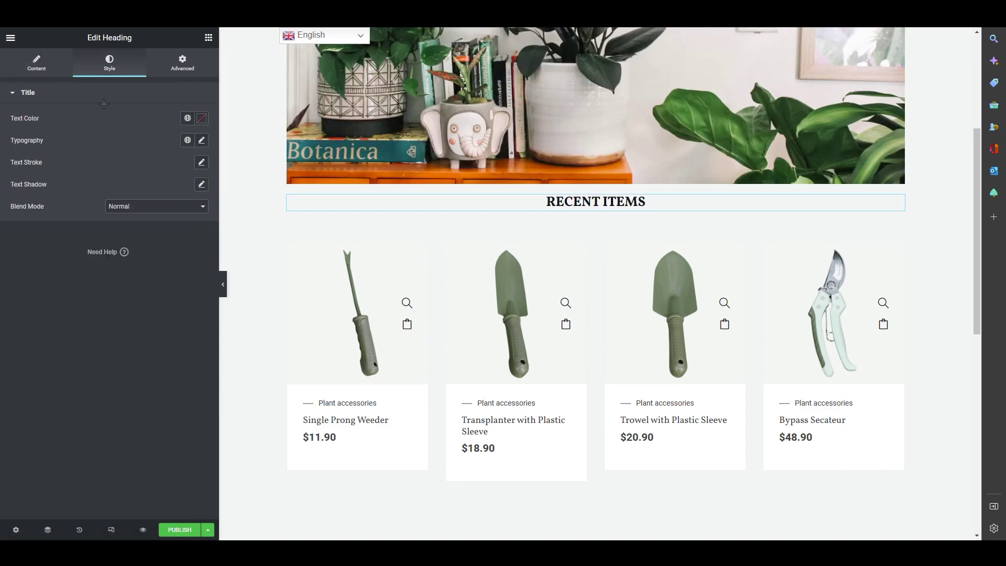
left_click(202, 119)
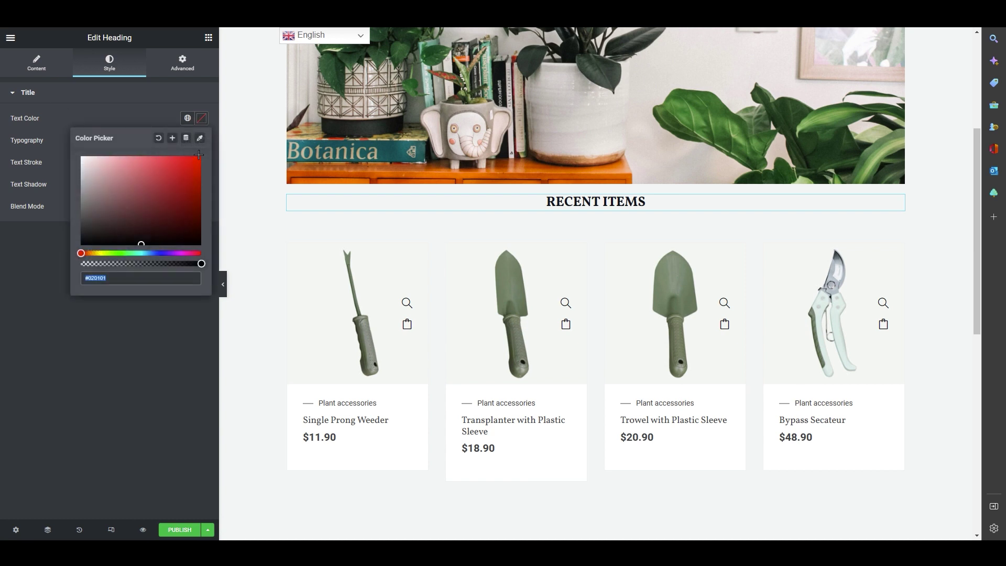
left_click_drag(173, 162, 319, 206)
left_click(168, 229)
left_click_drag(81, 253, 113, 253)
left_click(180, 198)
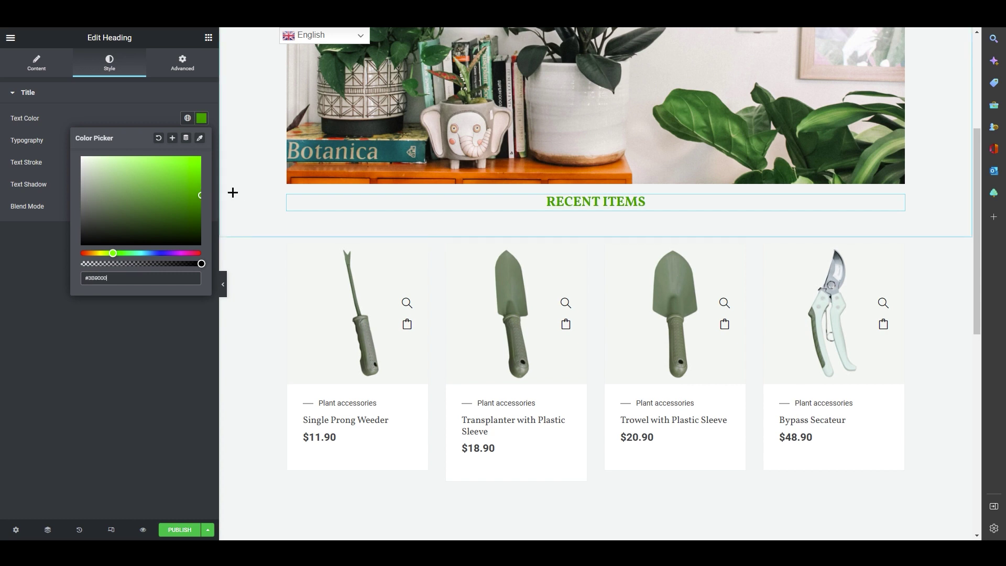
key("ctrl+z")
key("ctrl+z")
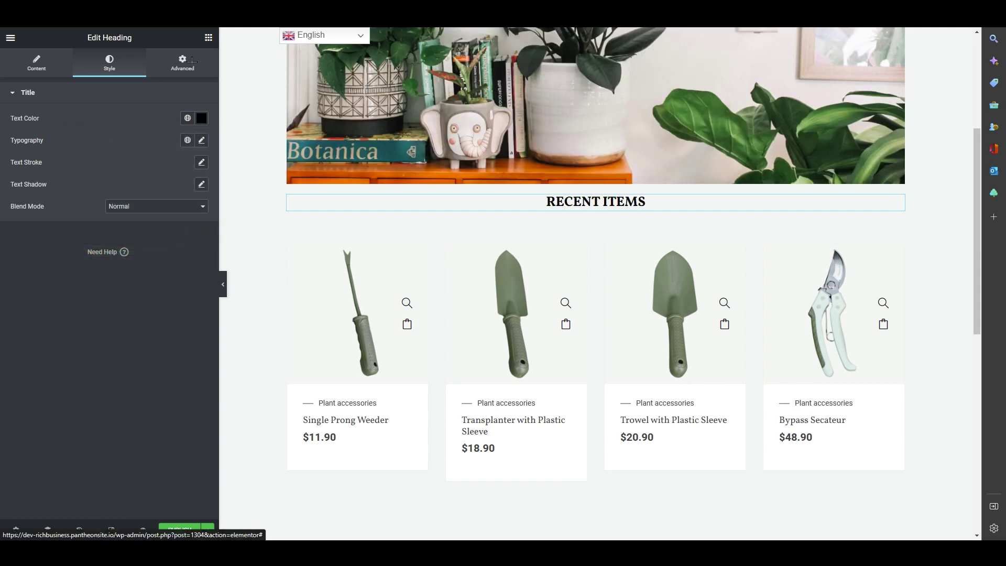
left_click(184, 71)
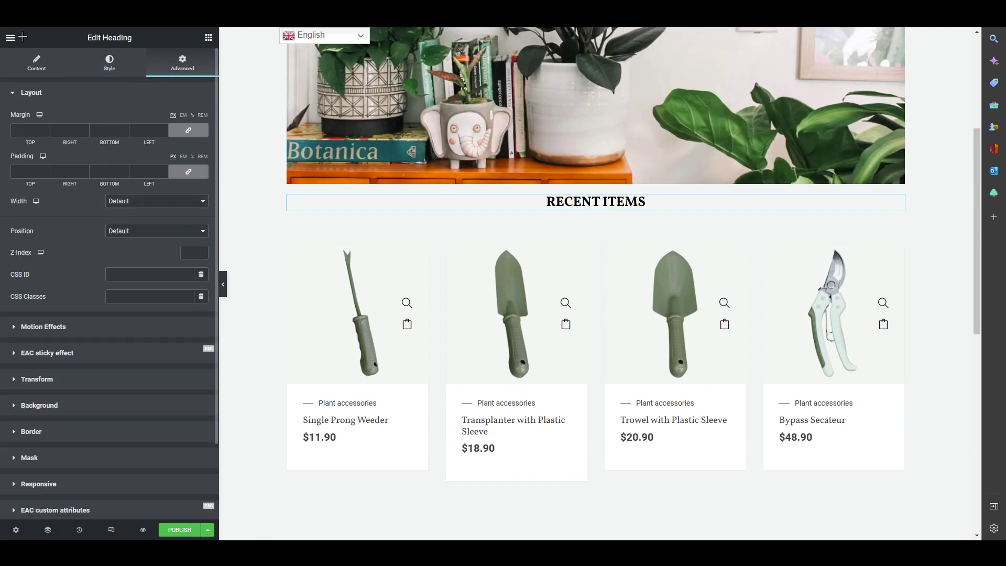
Step: Return the heading to its Content options and select the product grid for editing
left_click(37, 63)
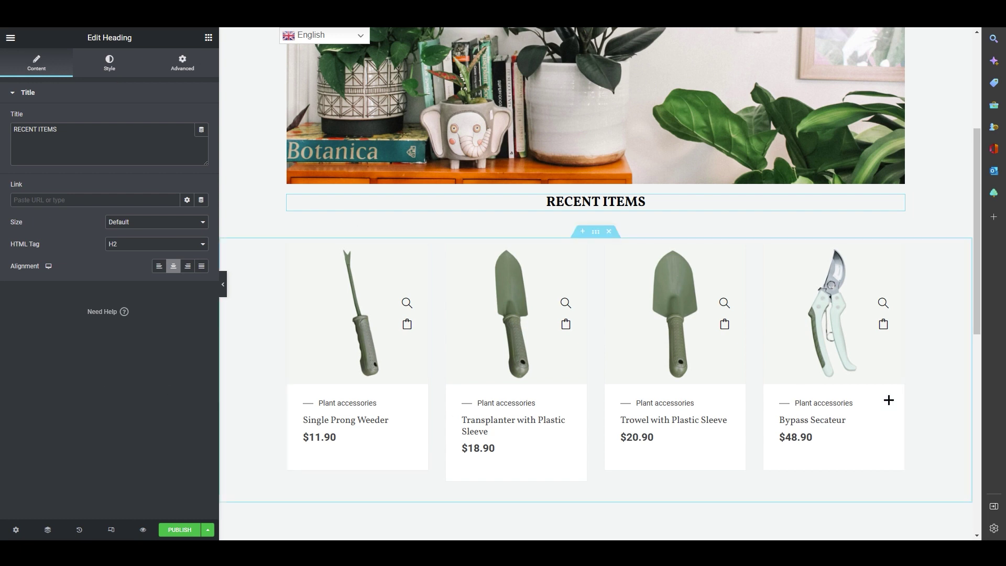
left_click(527, 330)
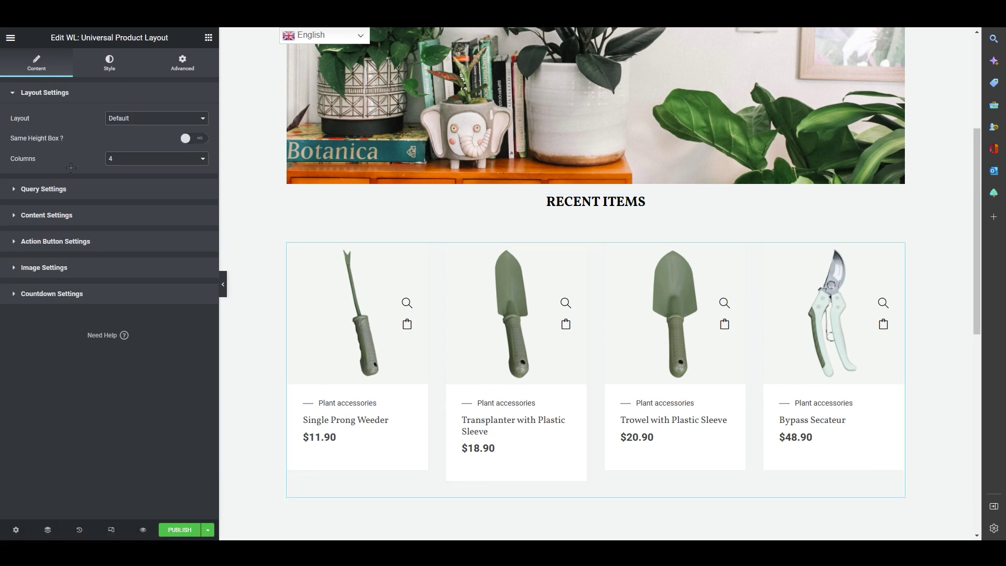
Step: Try card Styles Two and Three in Content Settings, then keep Style One
left_click(59, 192)
left_click(69, 286)
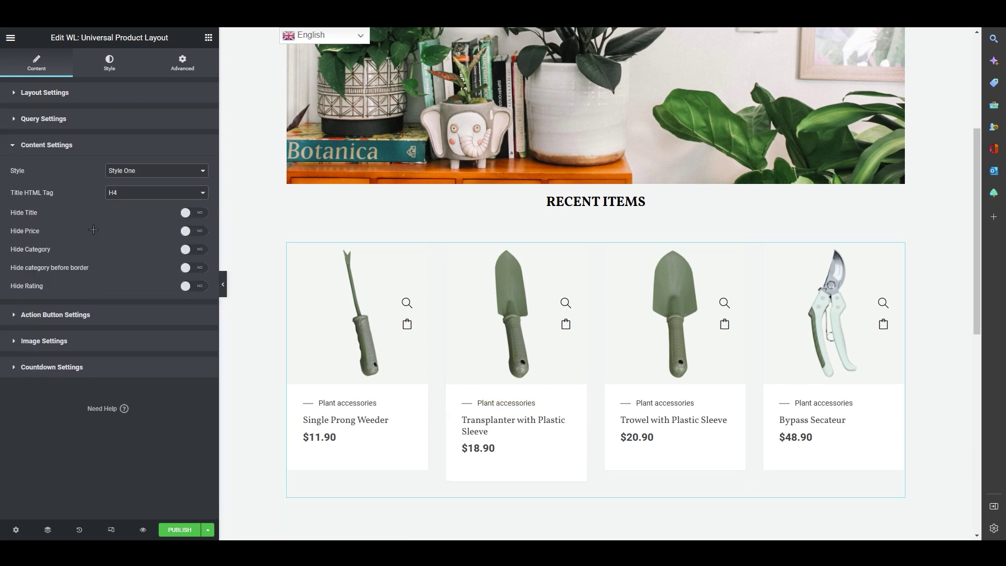
left_click(142, 175)
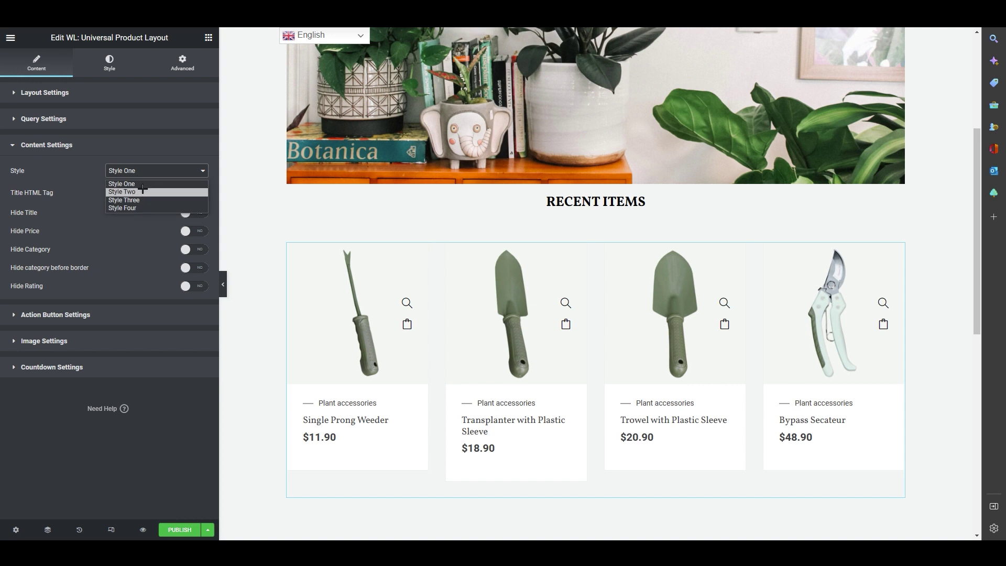
left_click(147, 192)
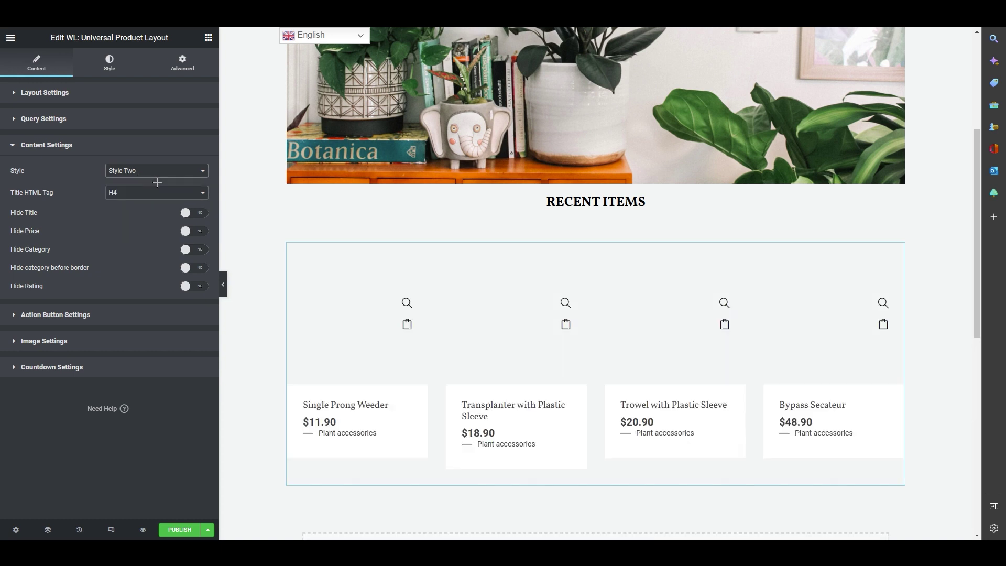
left_click(156, 174)
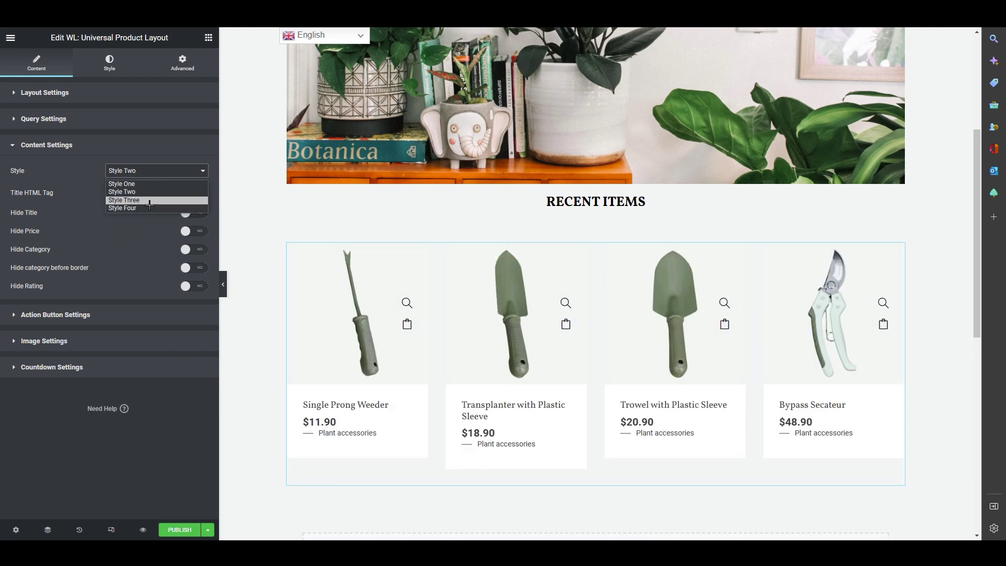
left_click(157, 201)
left_click(164, 175)
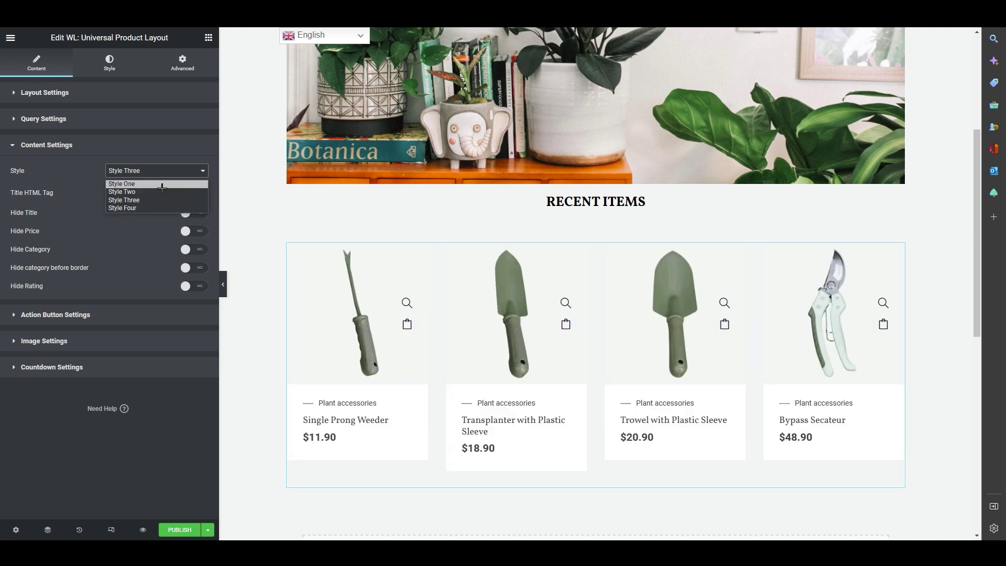
left_click(161, 184)
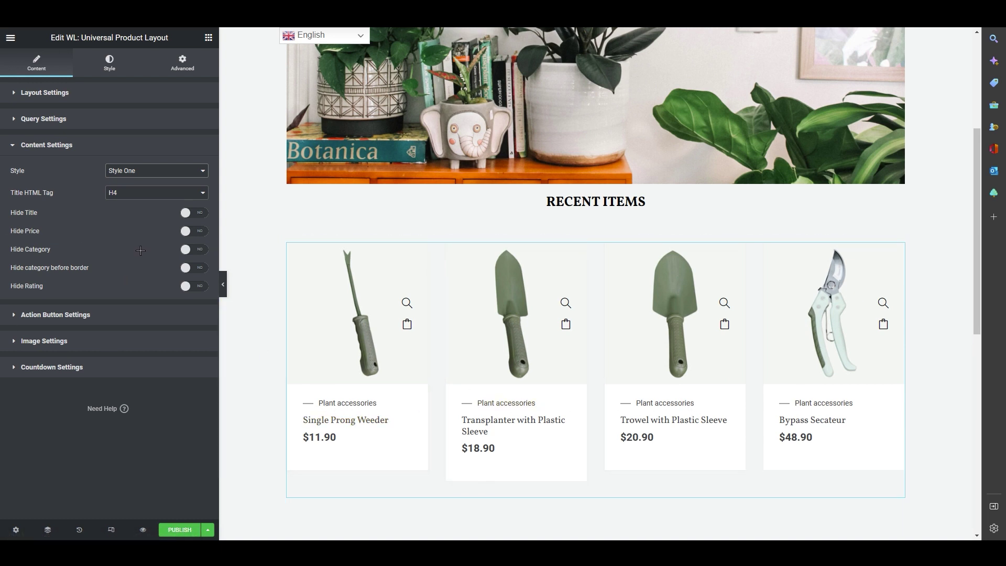
Step: Keep category labels visible but switch Hide category before border to YES
left_click(189, 249)
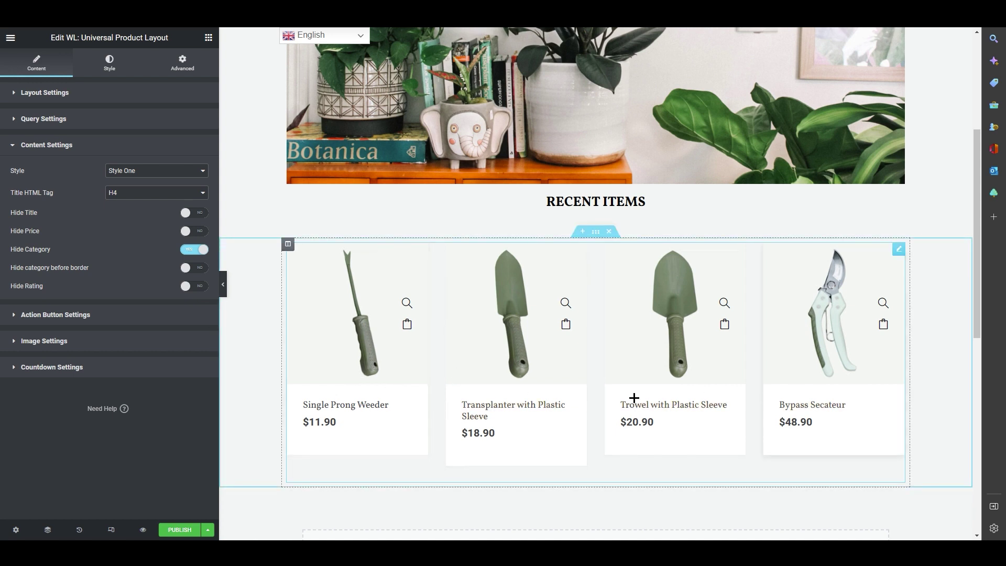
left_click(189, 249)
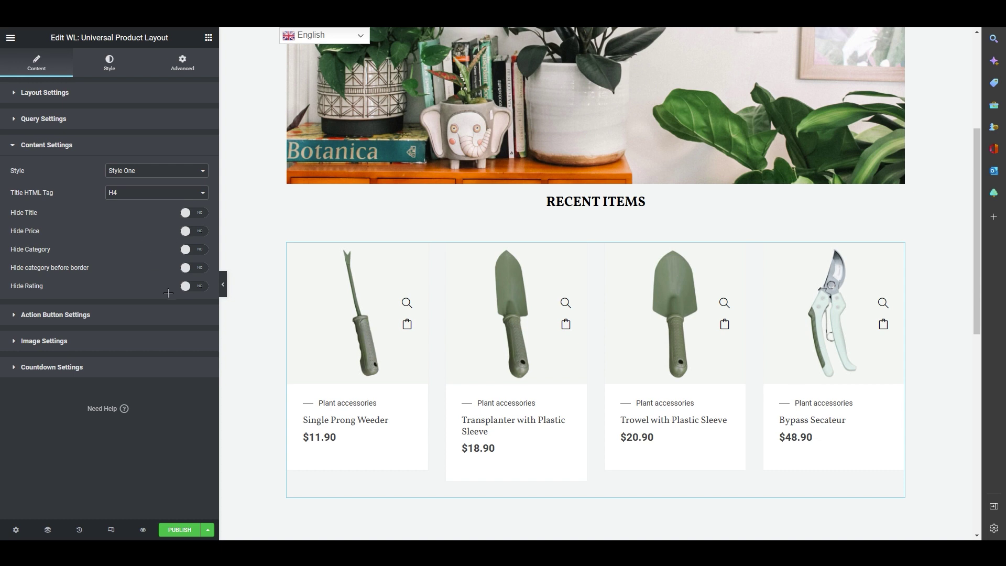
left_click(191, 268)
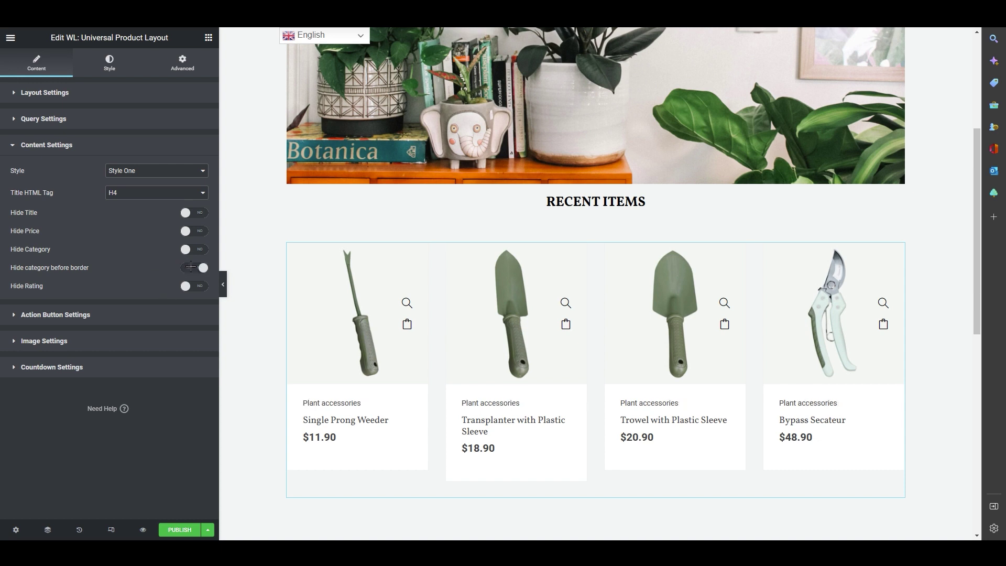
left_click(191, 267)
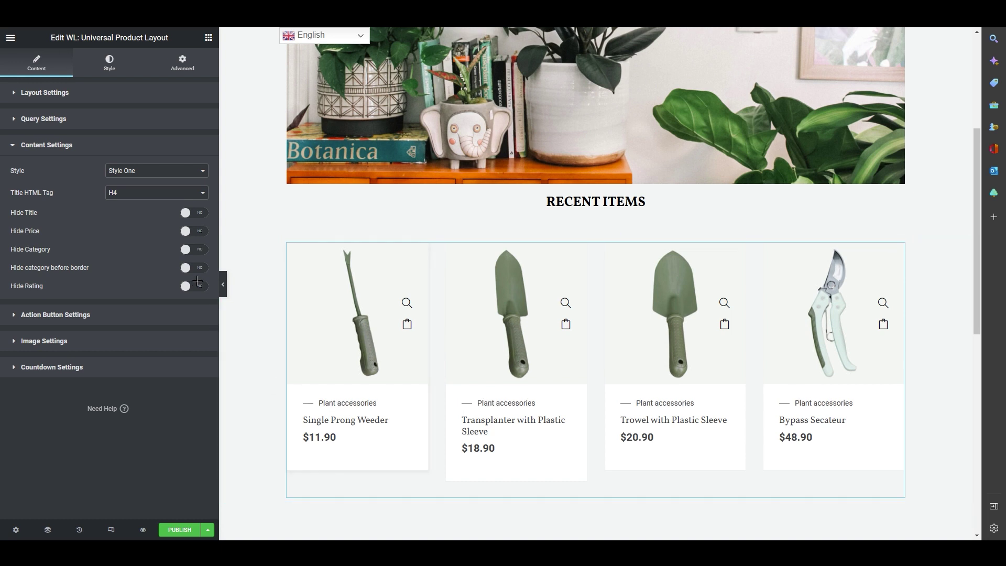
left_click(193, 268)
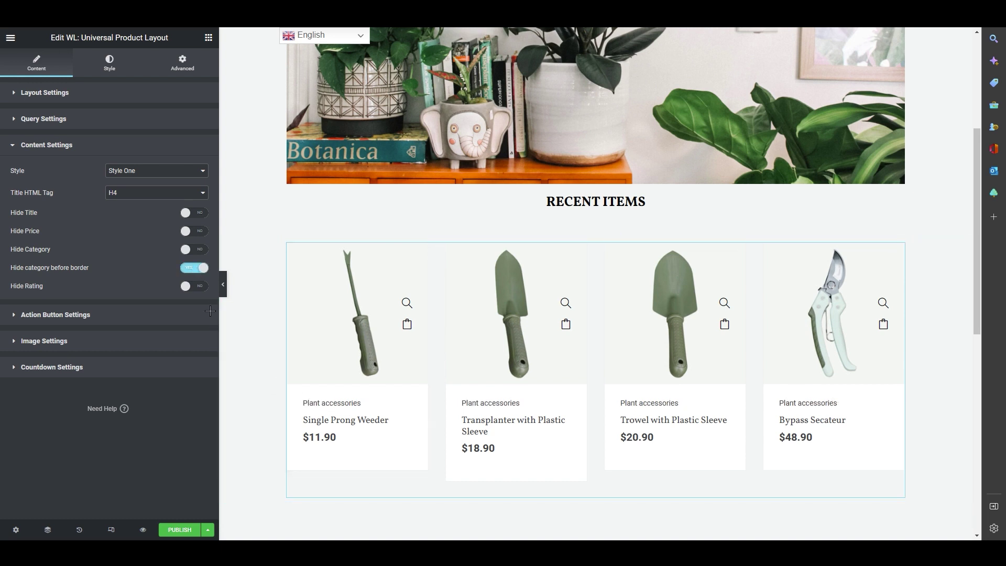
Step: Test hiding ratings, prices and titles, leaving all three shown on the cards
left_click(190, 288)
left_click(189, 288)
left_click(195, 227)
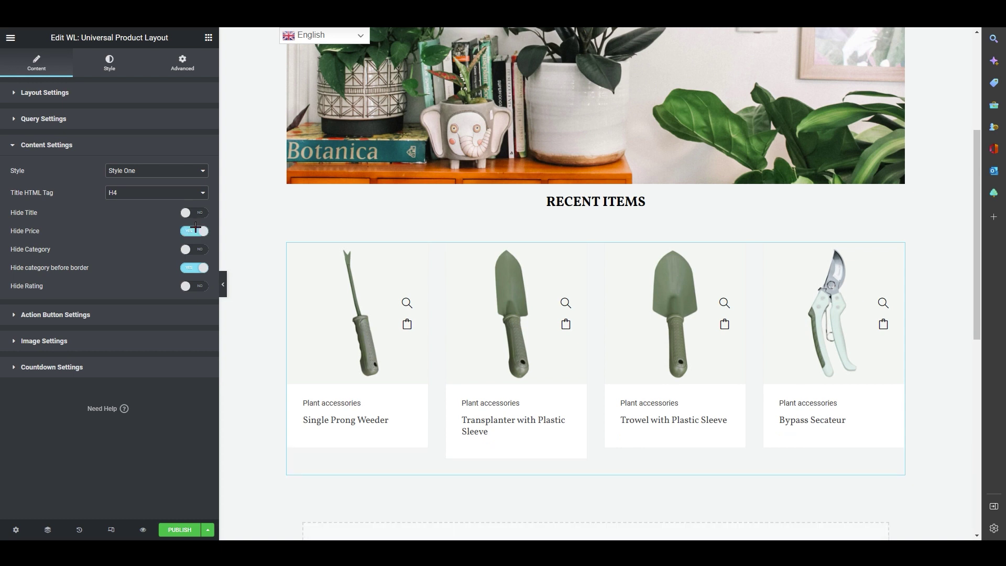
left_click(196, 226)
left_click(198, 213)
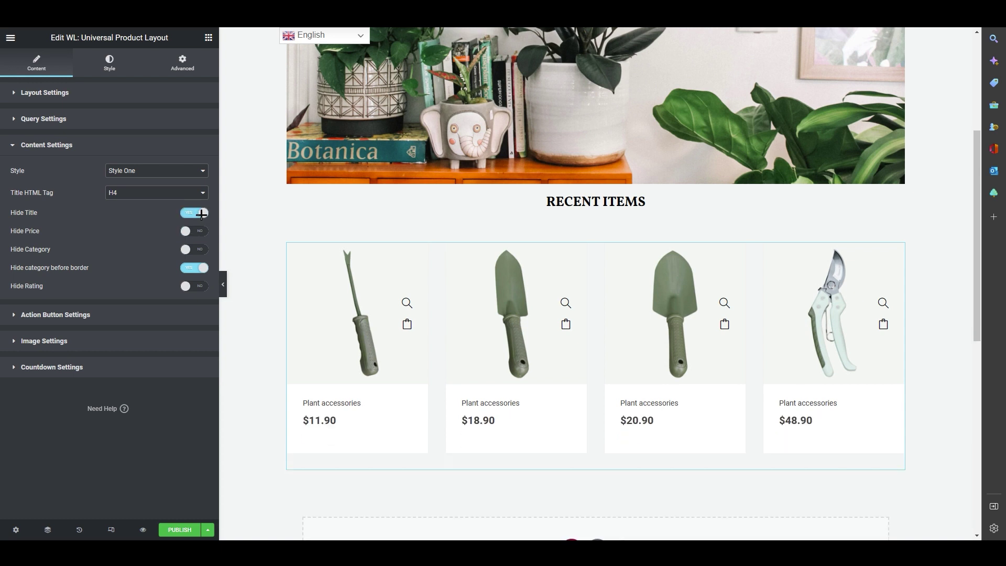
left_click(198, 213)
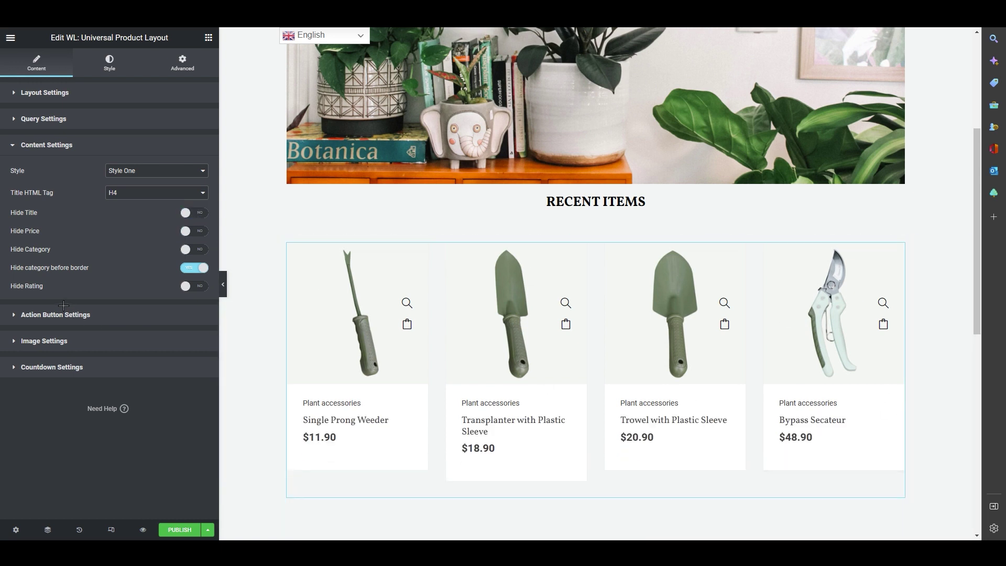
Step: Turn on action buttons in rounded Style Three, positioned on the left of each card
left_click(79, 320)
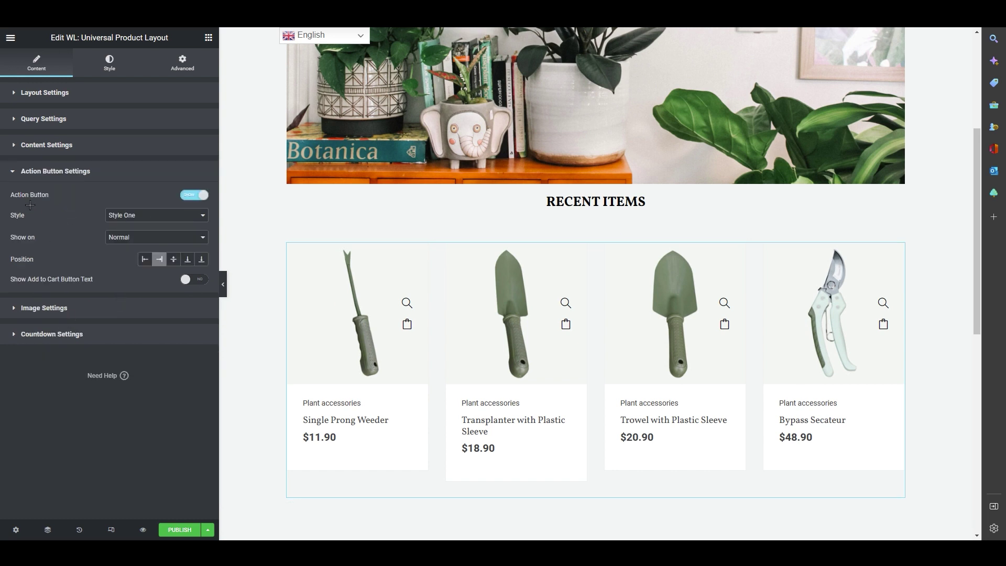
left_click(186, 195)
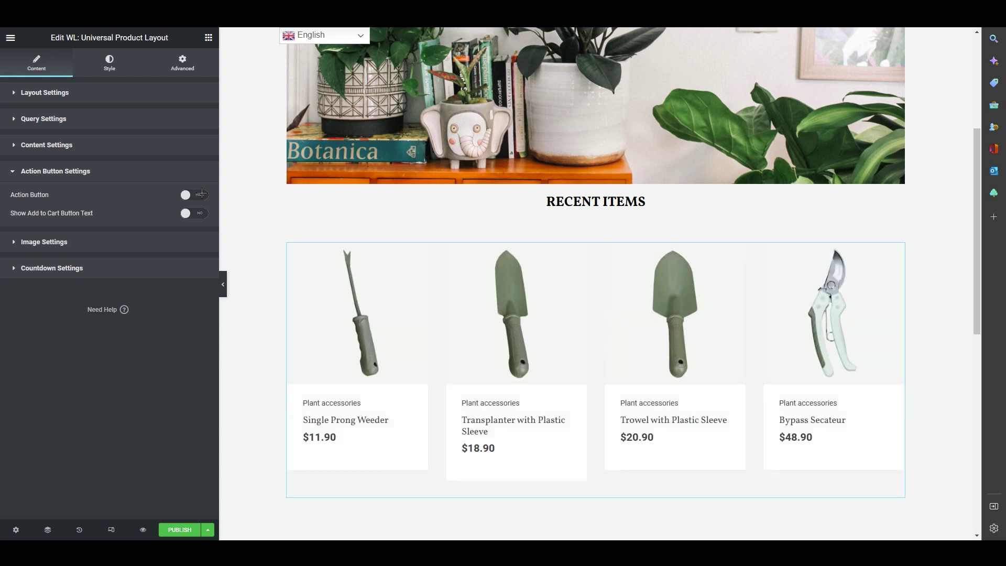
left_click(201, 194)
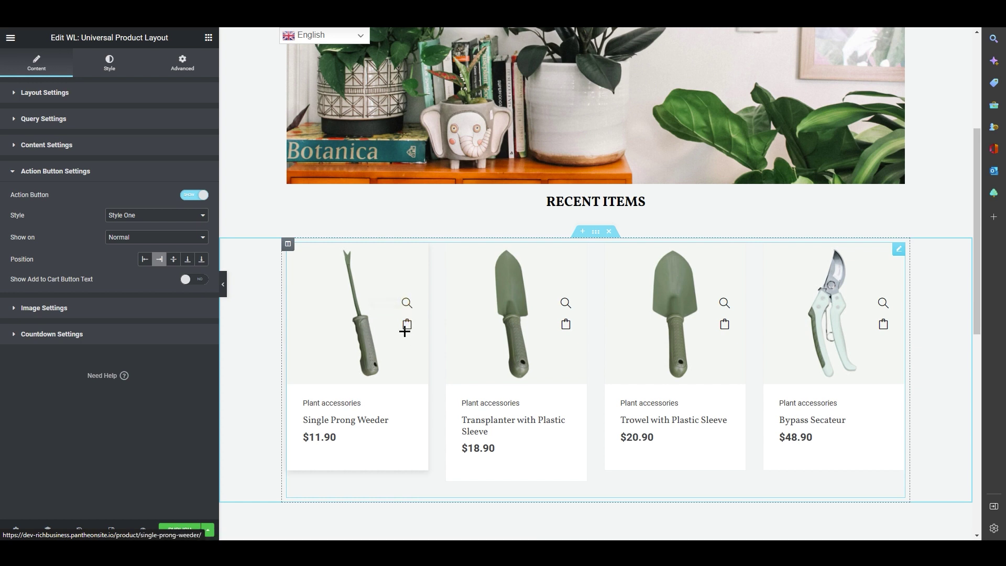
left_click(164, 215)
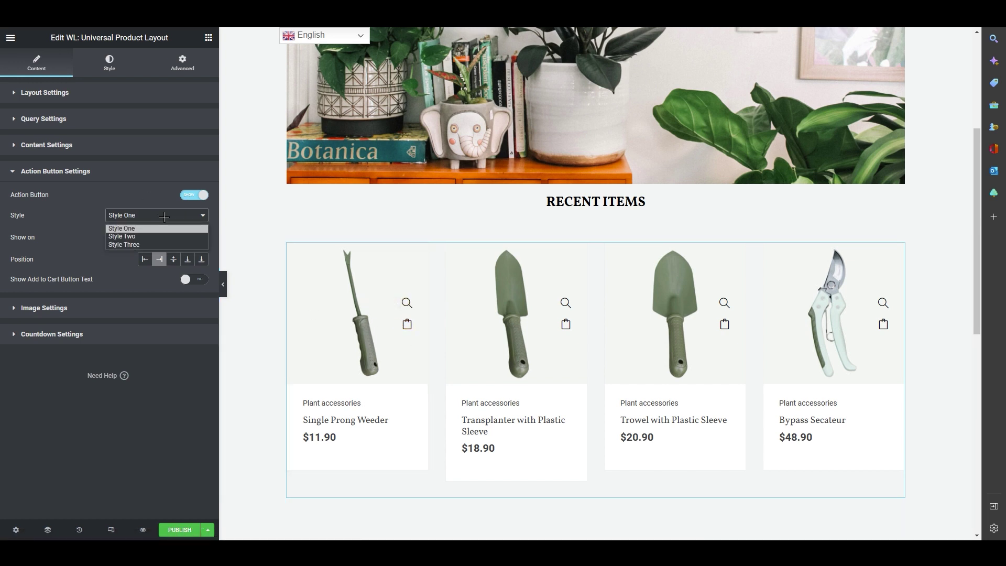
left_click(146, 236)
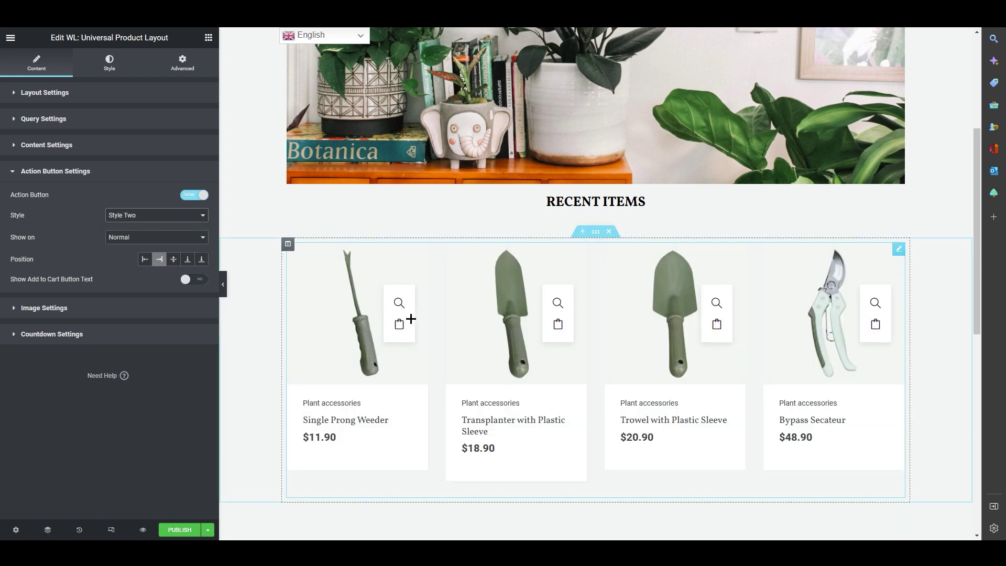
left_click(164, 217)
left_click(152, 235)
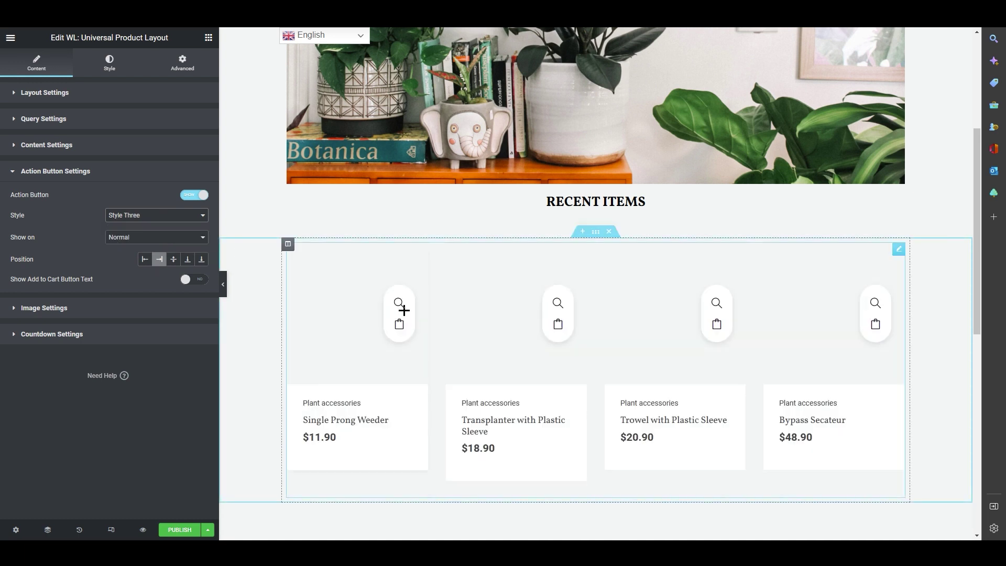
left_click(144, 259)
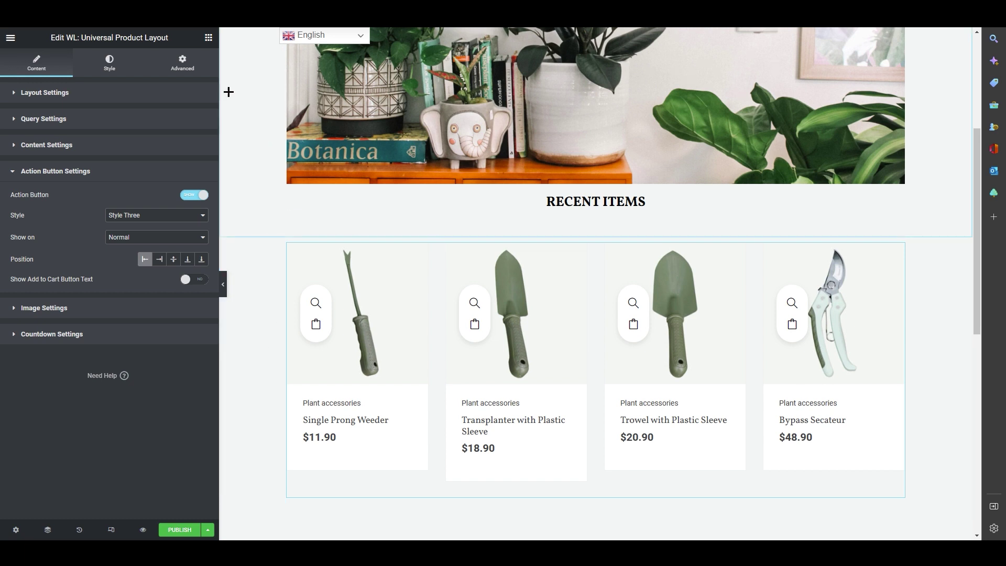
left_click_drag(81, 37, 168, 38)
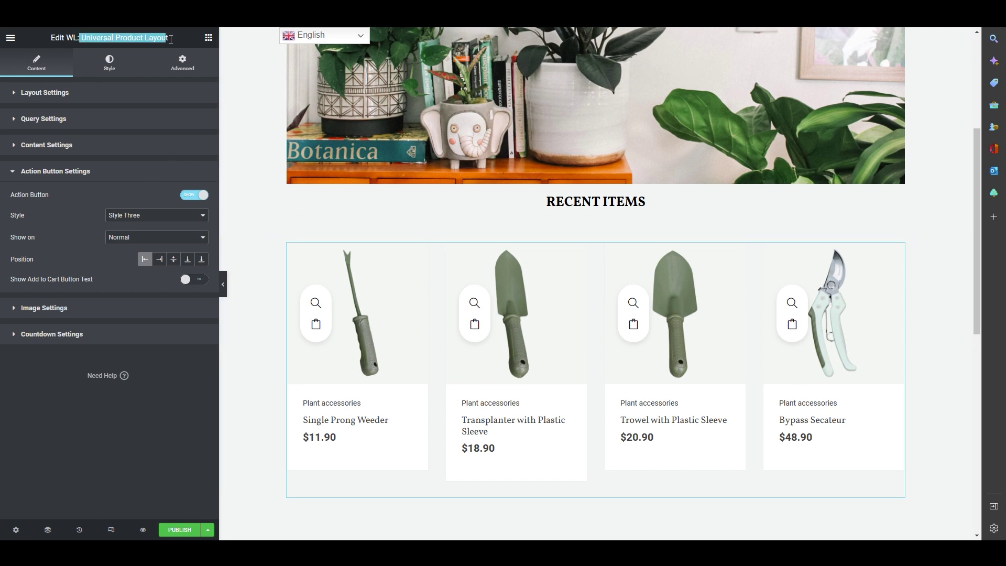
left_click(156, 410)
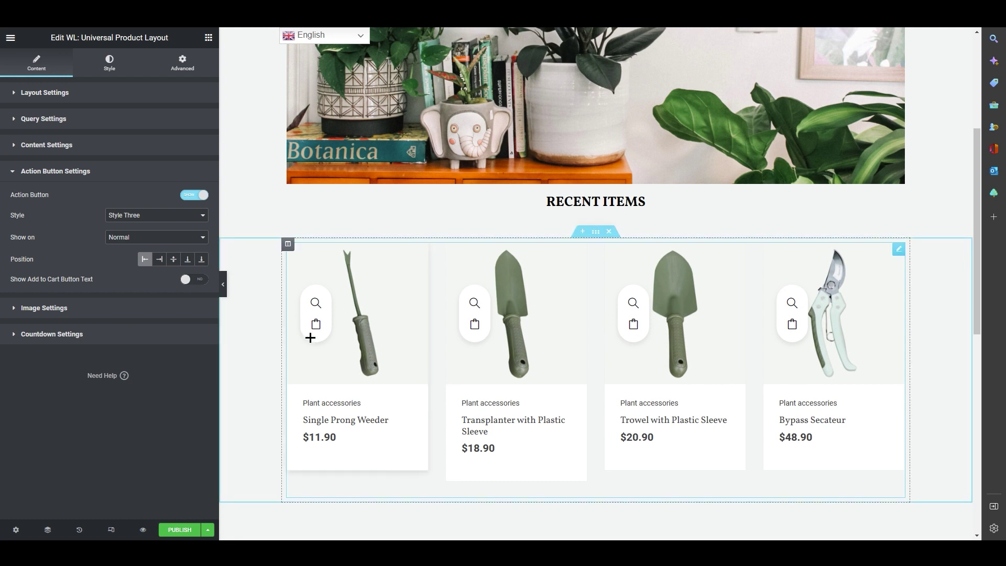
Step: Keep Single Image thumbnails, review Countdown Settings, and show the grid's Style options
left_click(25, 308)
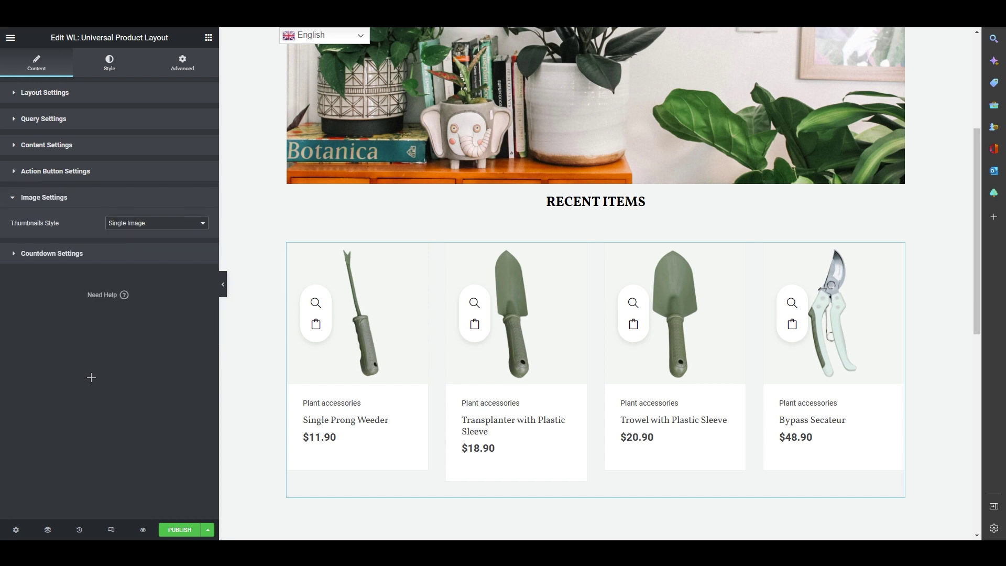
left_click(107, 226)
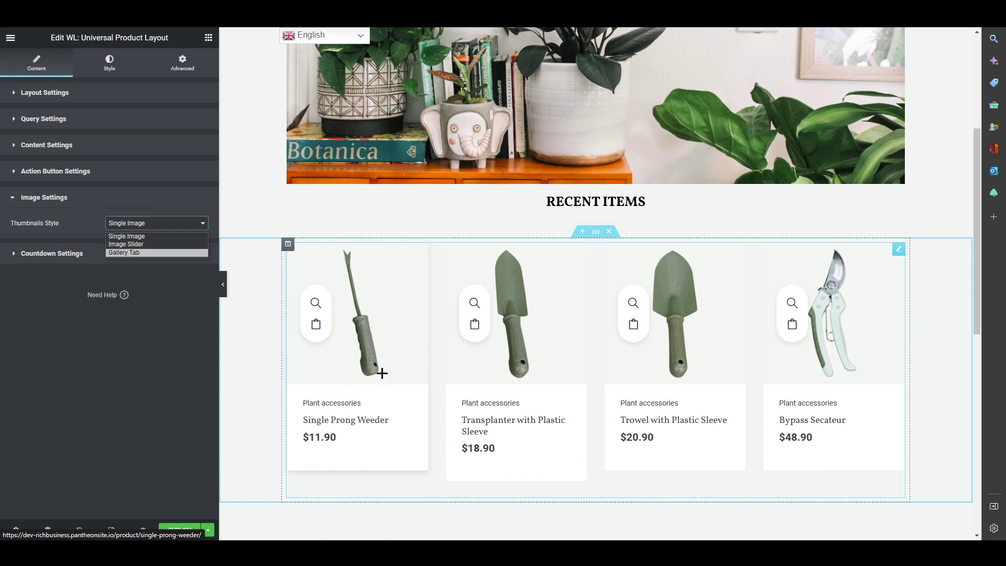
left_click(162, 331)
left_click(64, 252)
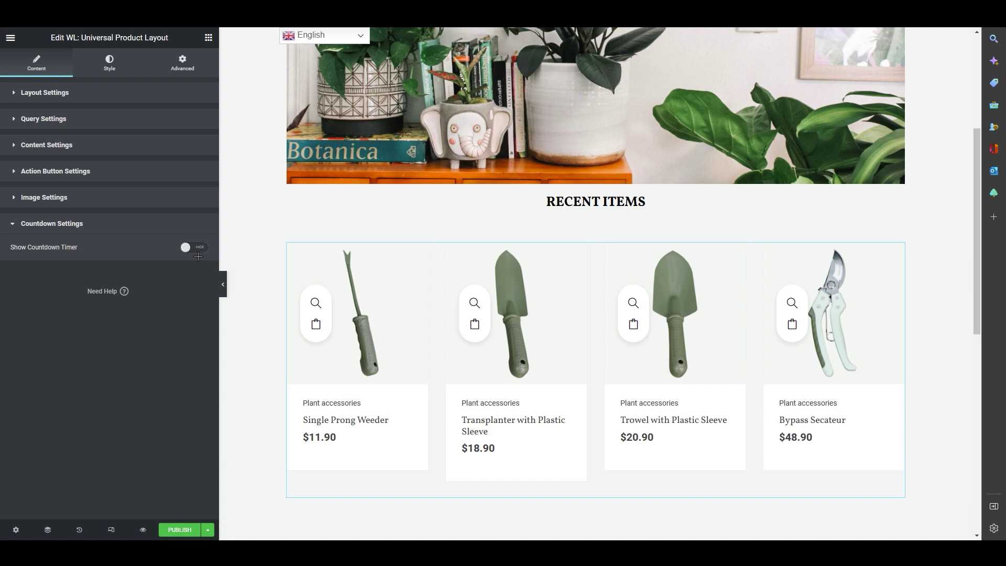
left_click(108, 65)
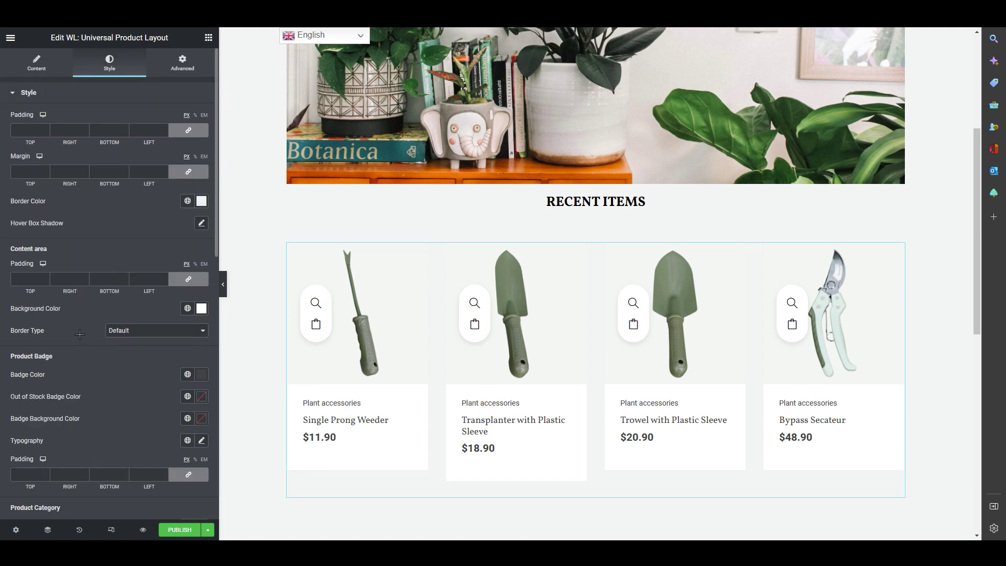
Step: Try a different Content area background colour, then review the Advanced layout settings
left_click(202, 308)
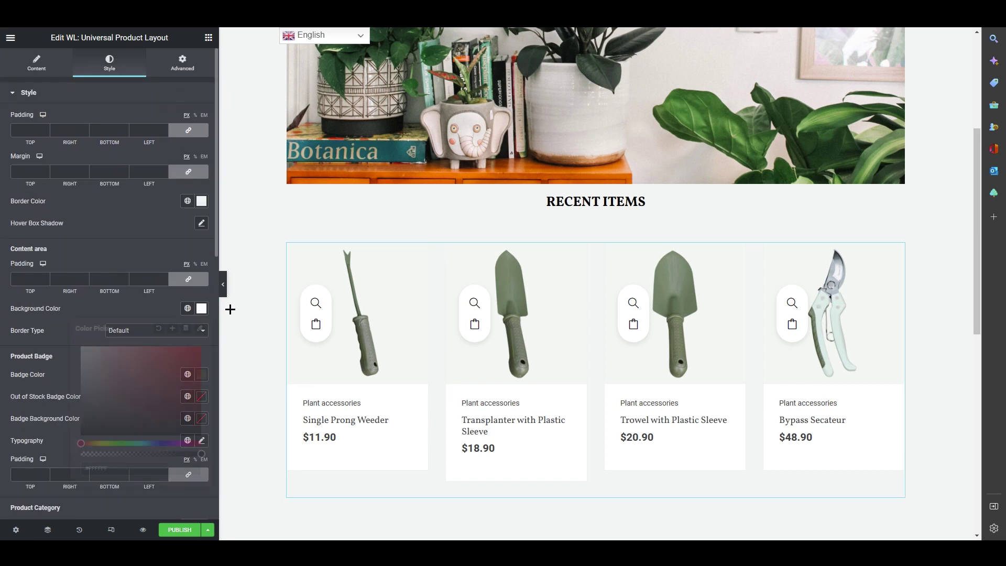
left_click_drag(124, 381, 54, 336)
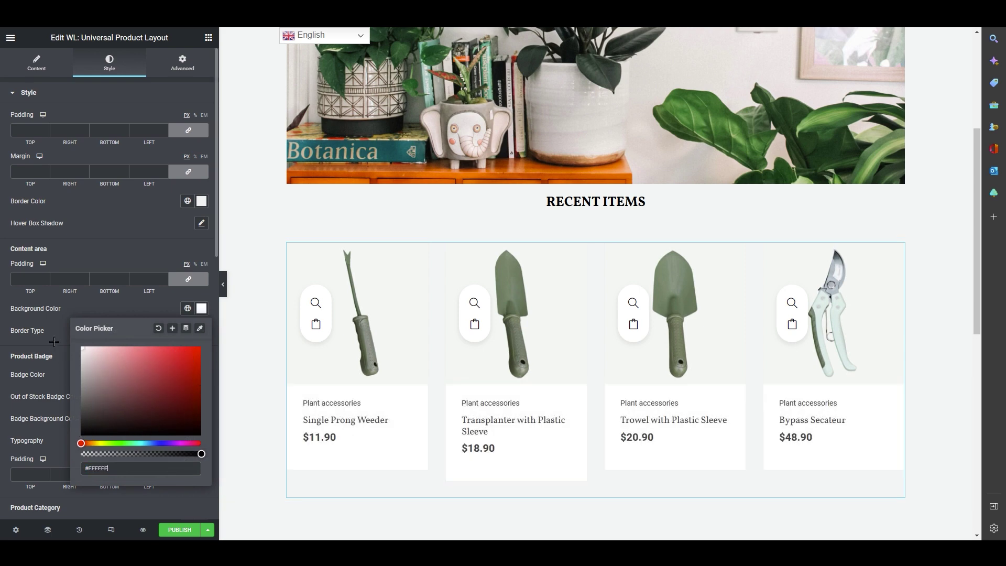
left_click(183, 67)
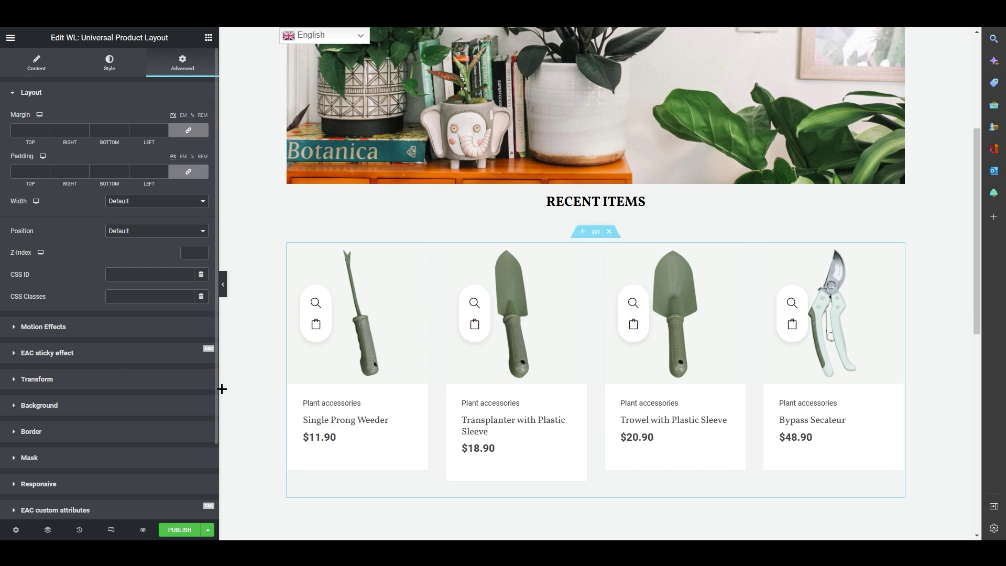
scroll(180, 426, "down", 2)
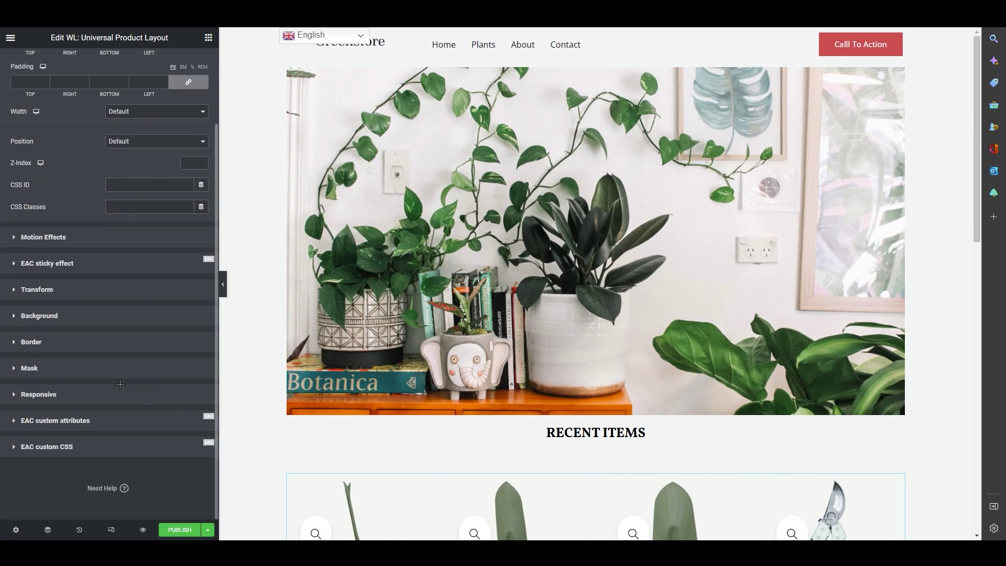
scroll(173, 493, "up", 2)
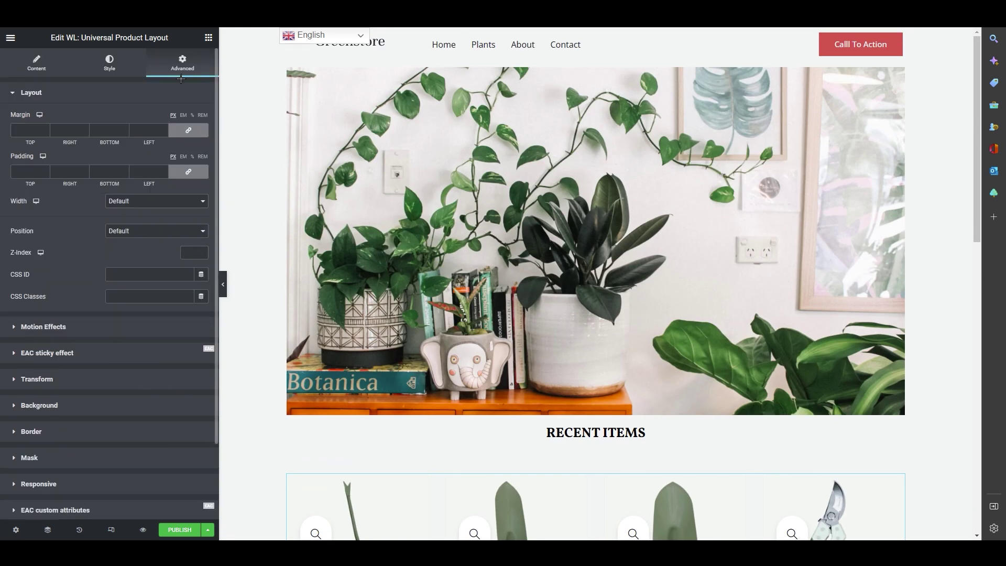
Step: Filter the widget library with 'wl' and browse WL widgets like FAQ and Category Grid
left_click(208, 37)
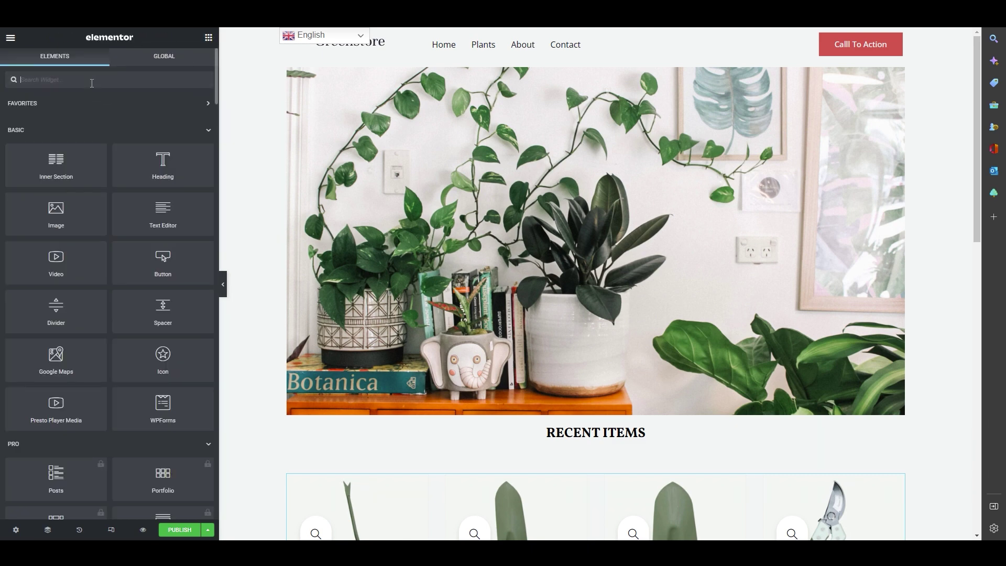
type("w")
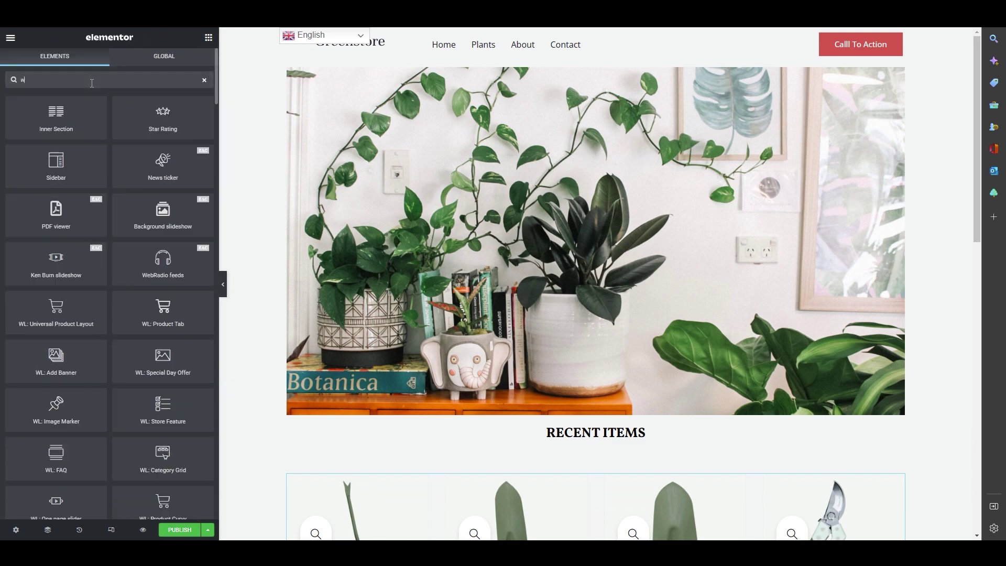
type("l")
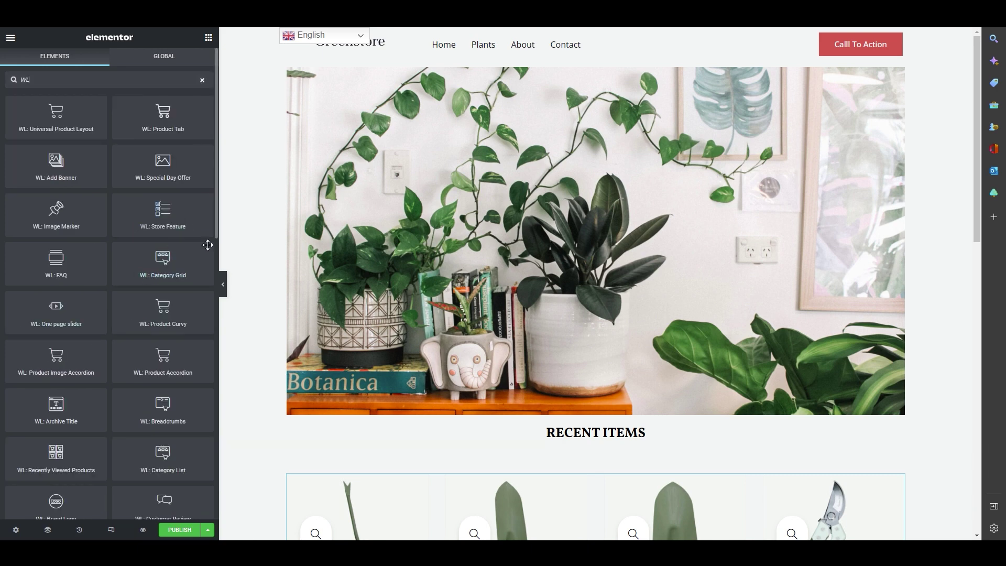
scroll(214, 232, "down", 1)
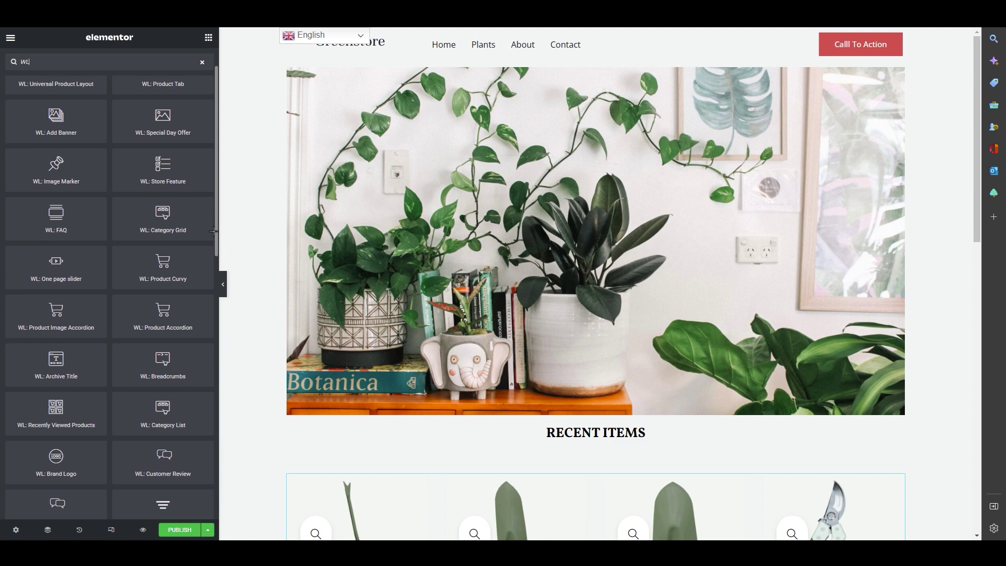
left_click_drag(213, 231, 216, 325)
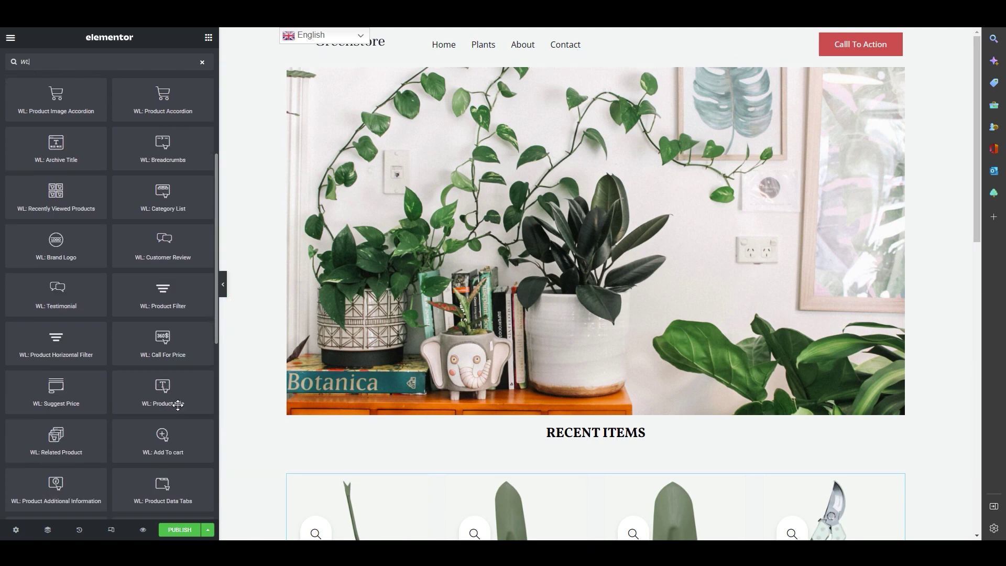
scroll(181, 414, "down", 6)
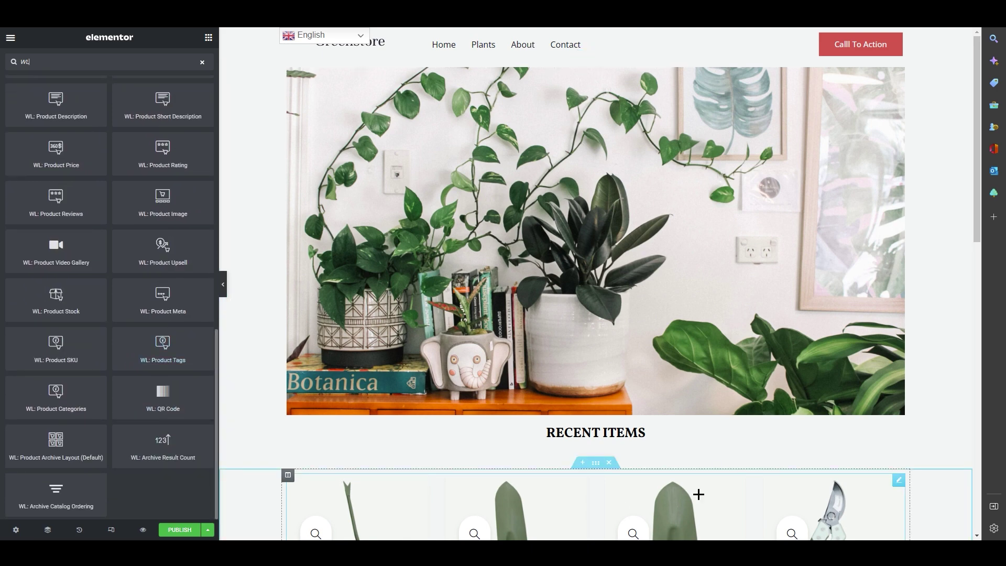
scroll(699, 489, "down", 8)
scroll(191, 334, "up", 10)
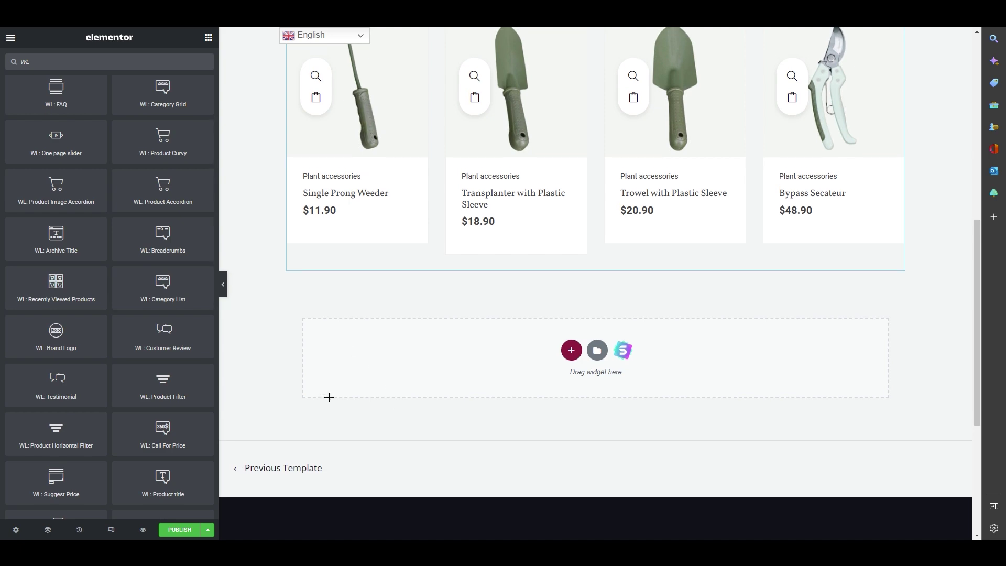
scroll(322, 364, "up", 8)
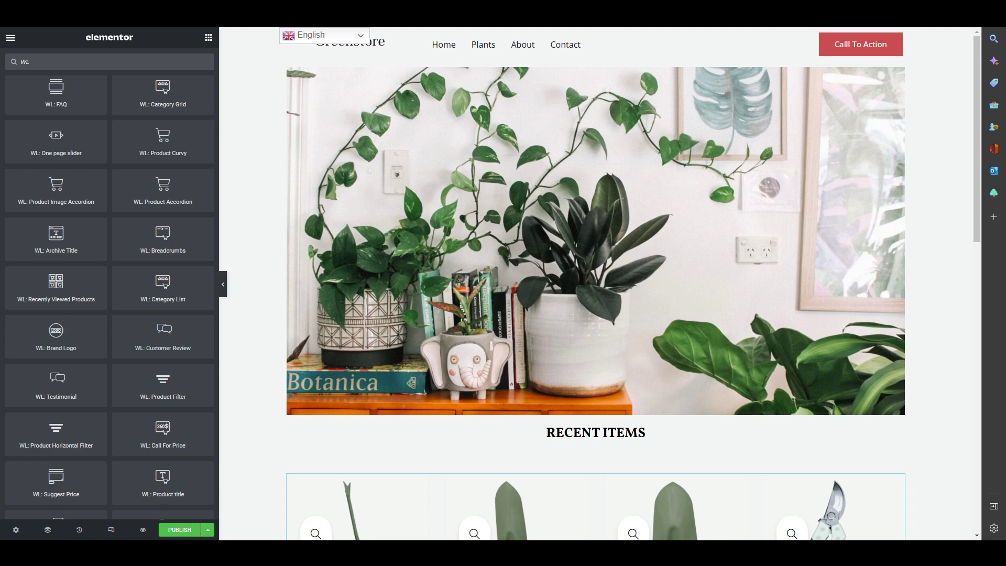